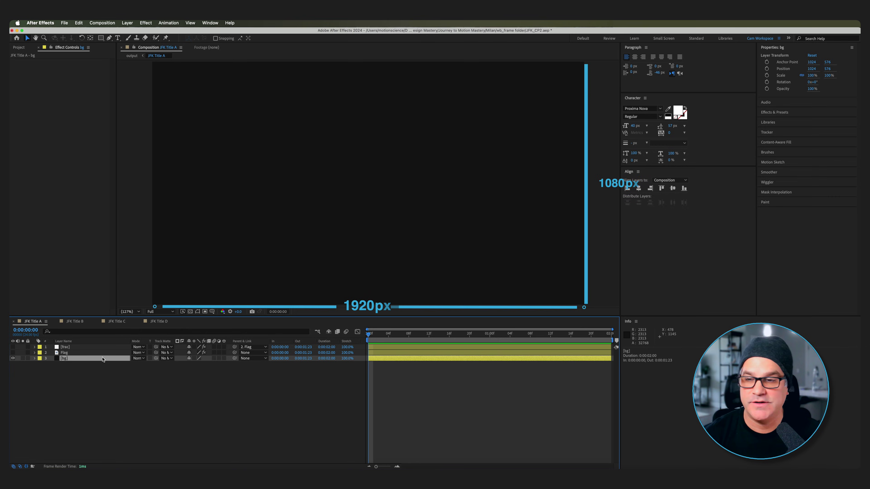
Step: Inspect the bg solid's settings and colour without changing them
{"action": "left_click", "coordinate": [101, 359]}
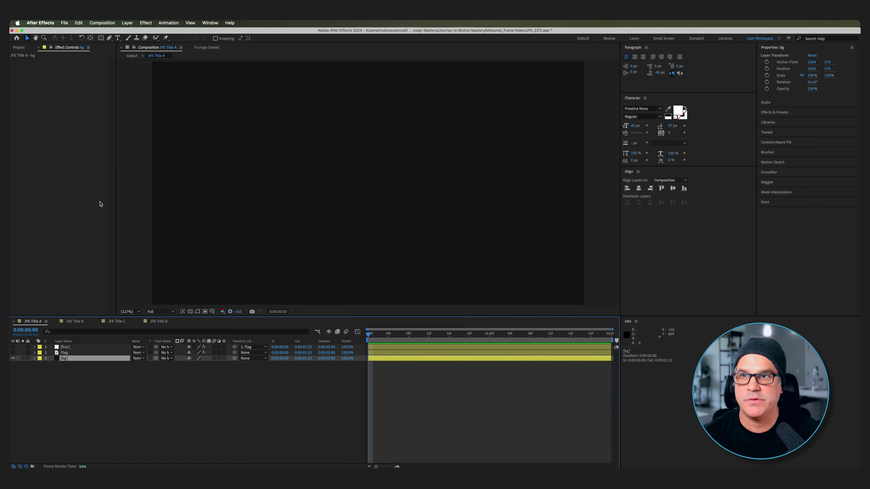
{"action": "left_click", "coordinate": [127, 22]}
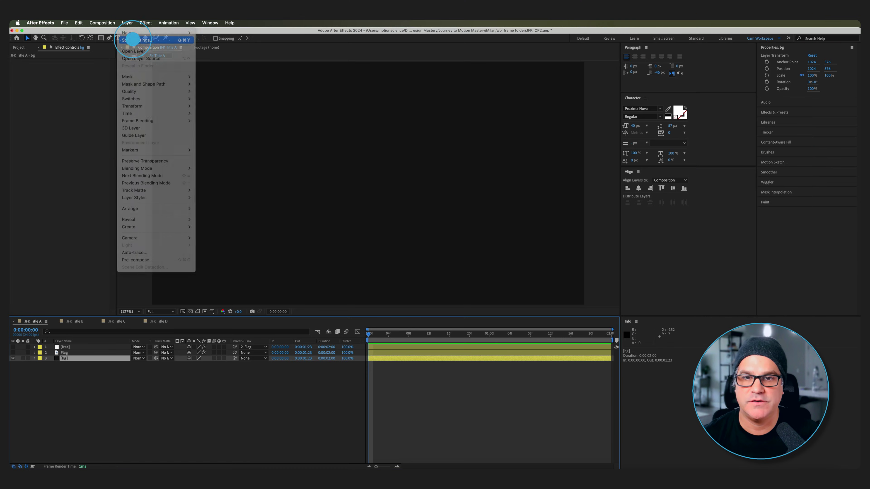
{"action": "left_click", "coordinate": [132, 40]}
{"action": "left_click", "coordinate": [432, 286]}
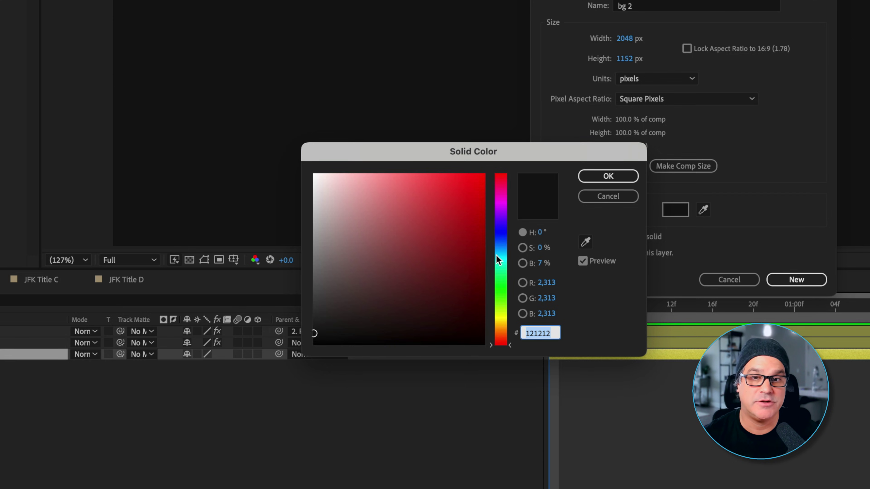
{"action": "left_click", "coordinate": [608, 196]}
{"action": "left_click", "coordinate": [728, 279]}
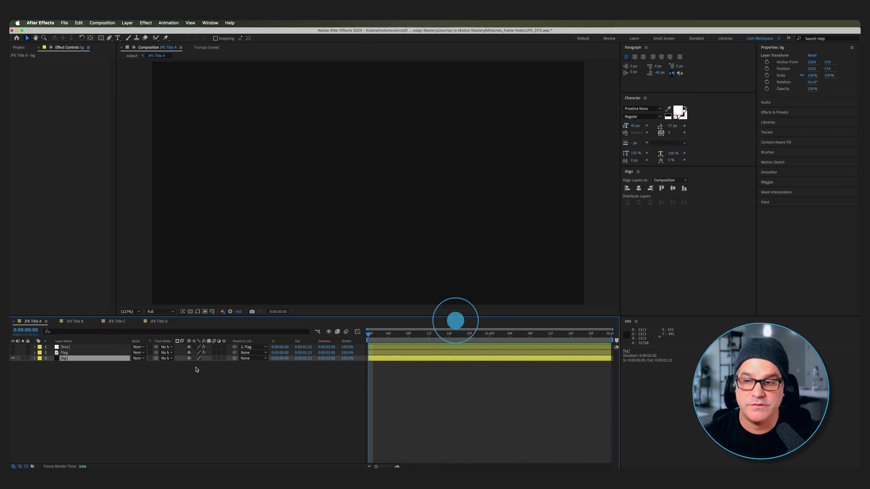
Step: Show the Flag layer and toggle its Tint and Gaussian Blur off and back on
{"action": "left_click", "coordinate": [74, 352]}
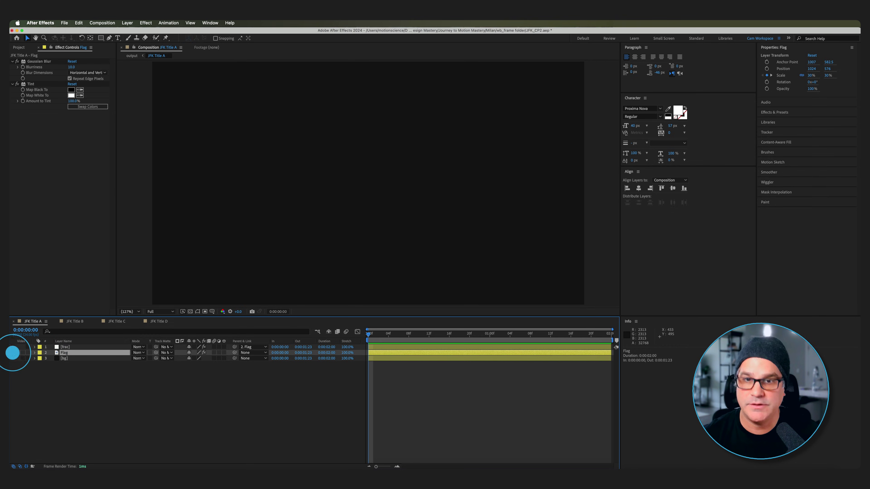
{"action": "left_click", "coordinate": [13, 352]}
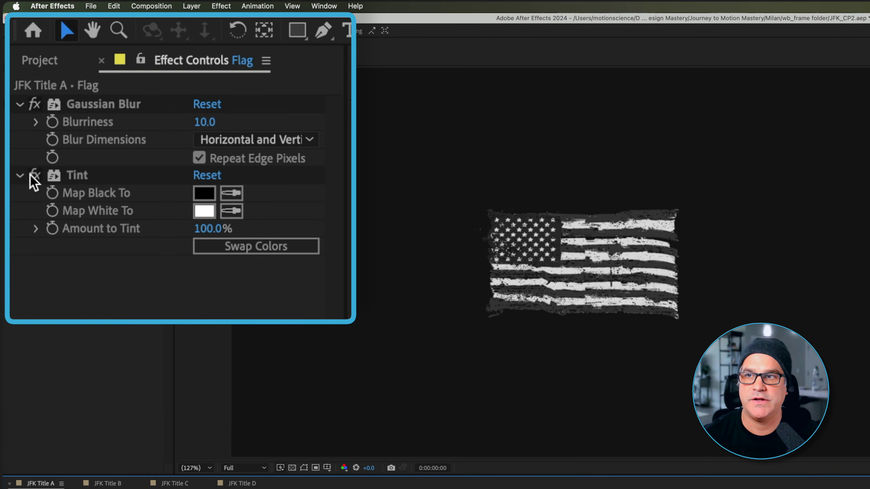
{"action": "left_click", "coordinate": [35, 175]}
{"action": "left_click", "coordinate": [34, 104]}
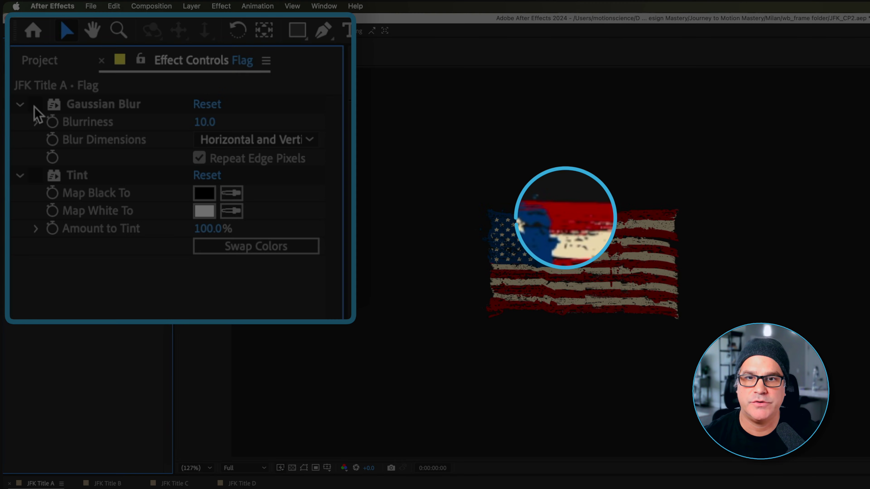
{"action": "left_click", "coordinate": [34, 104]}
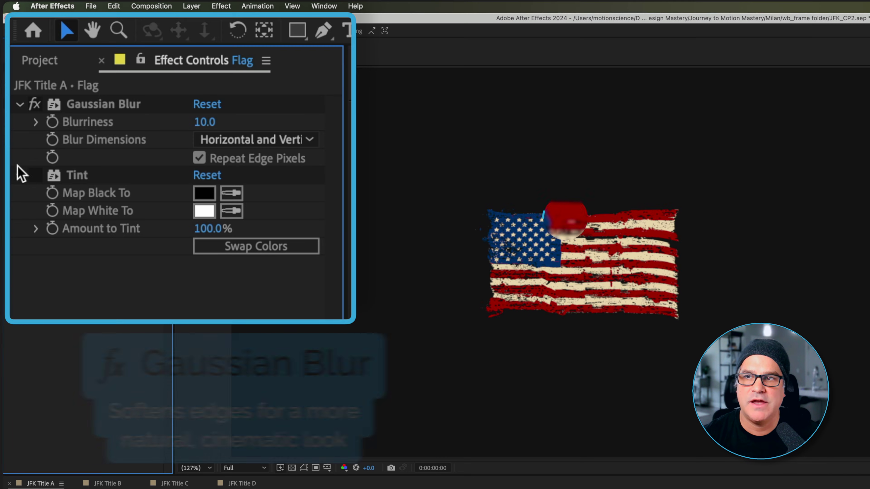
{"action": "left_click", "coordinate": [34, 175]}
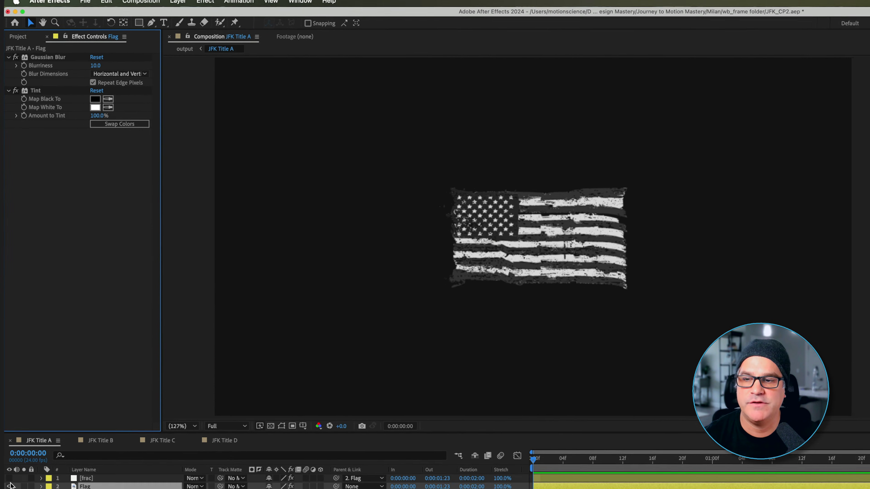
Step: Show the frac Fractal Noise layer and compare its 3.0 blur on and off at 200% zoom
{"action": "left_click", "coordinate": [10, 433]}
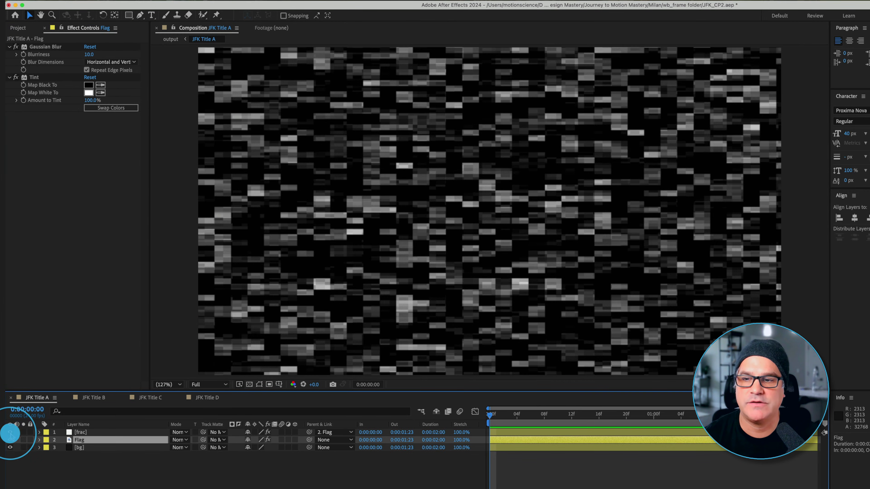
{"action": "left_click", "coordinate": [82, 433]}
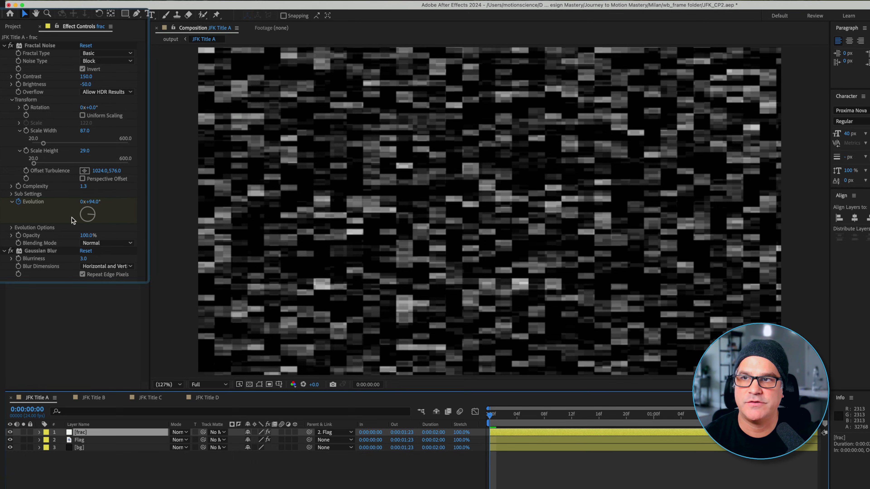
{"action": "left_click", "coordinate": [60, 52]}
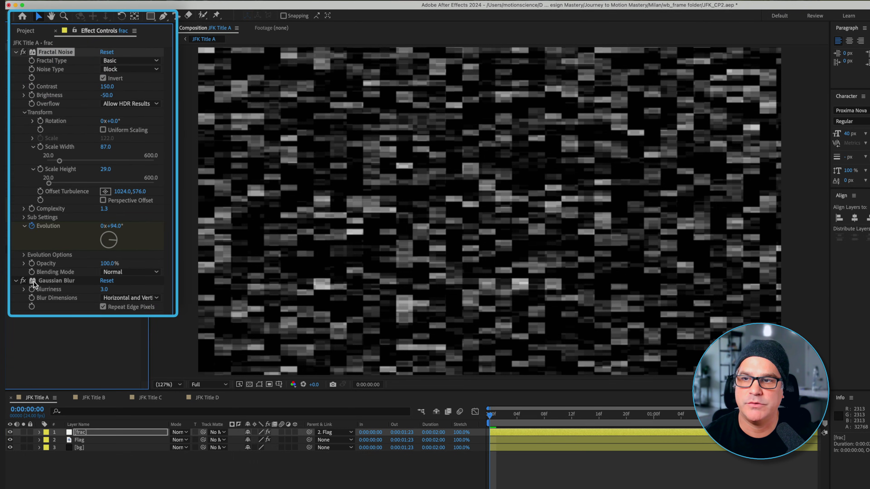
{"action": "left_click", "coordinate": [23, 281]}
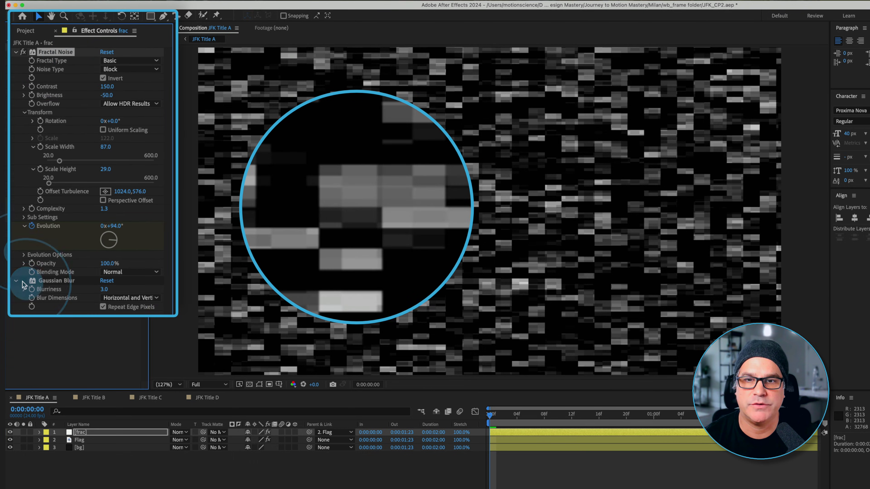
{"action": "left_click", "coordinate": [23, 281]}
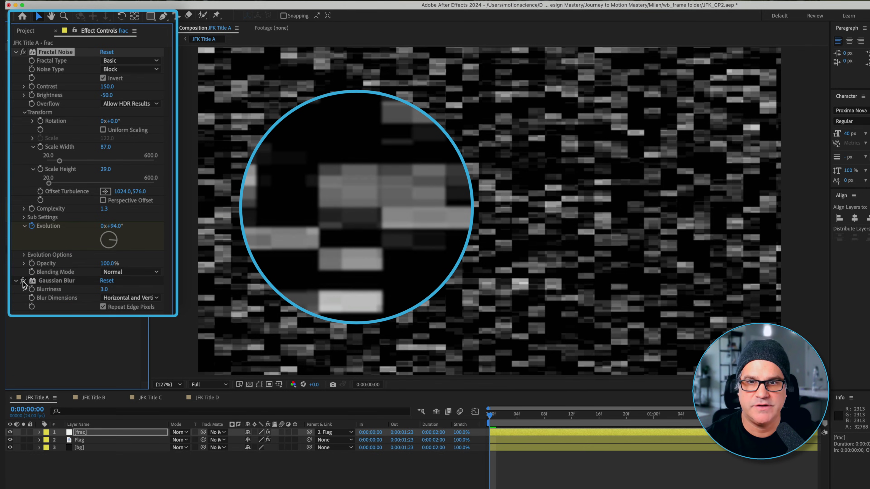
{"action": "key", "text": "."}
{"action": "left_click", "coordinate": [22, 280]}
{"action": "left_click", "coordinate": [23, 281]}
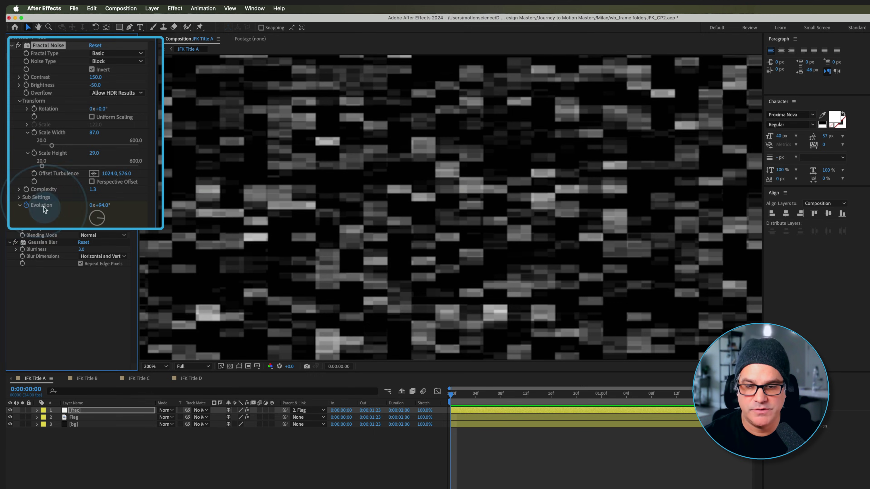
Step: Reveal frac's Evolution keyframes (0x+94.0° to 0x+354.5°), preview them, and fit the view
{"action": "key", "text": "u"}
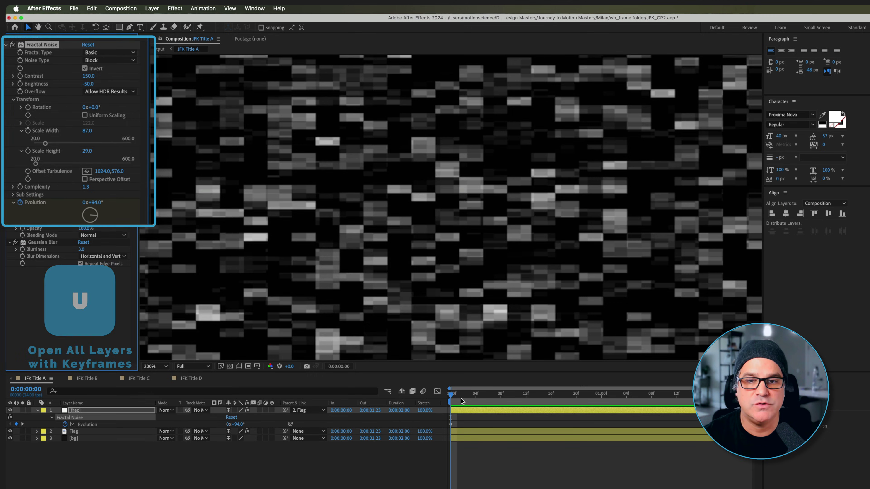
{"action": "left_click", "coordinate": [450, 398]}
{"action": "key", "text": "space"}
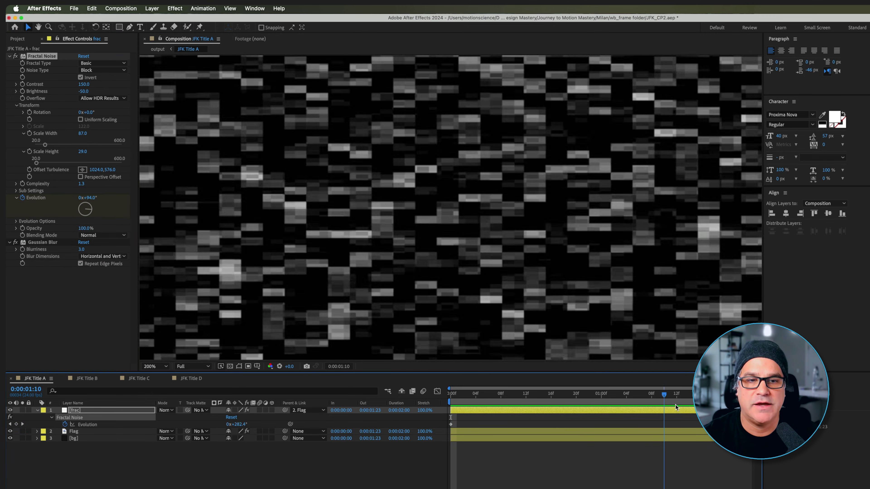
{"action": "key", "text": "space"}
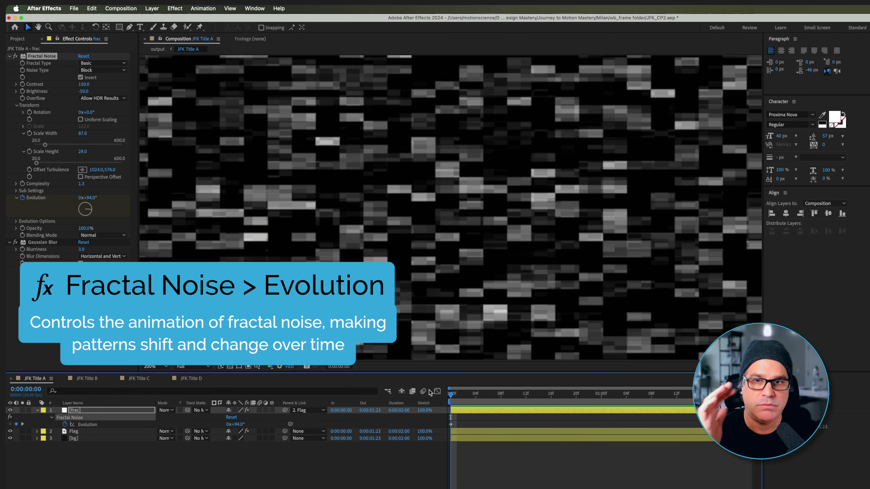
{"action": "key", "text": "space"}
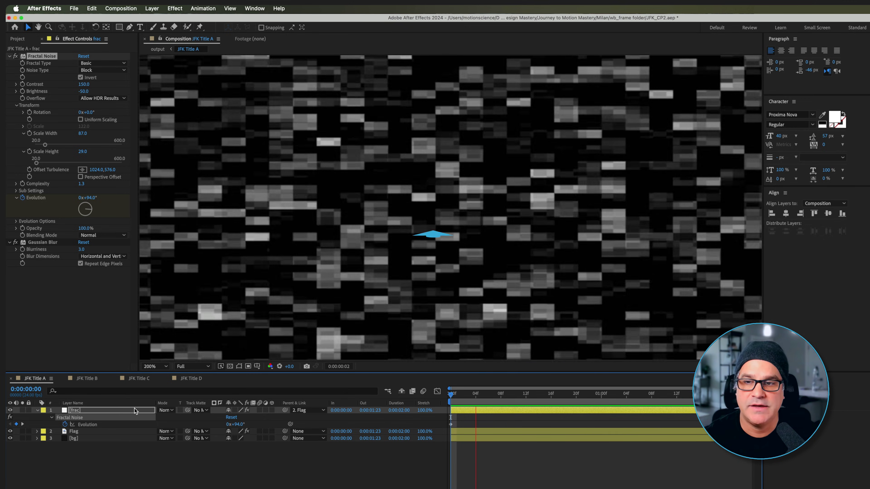
{"action": "left_click", "coordinate": [161, 366]}
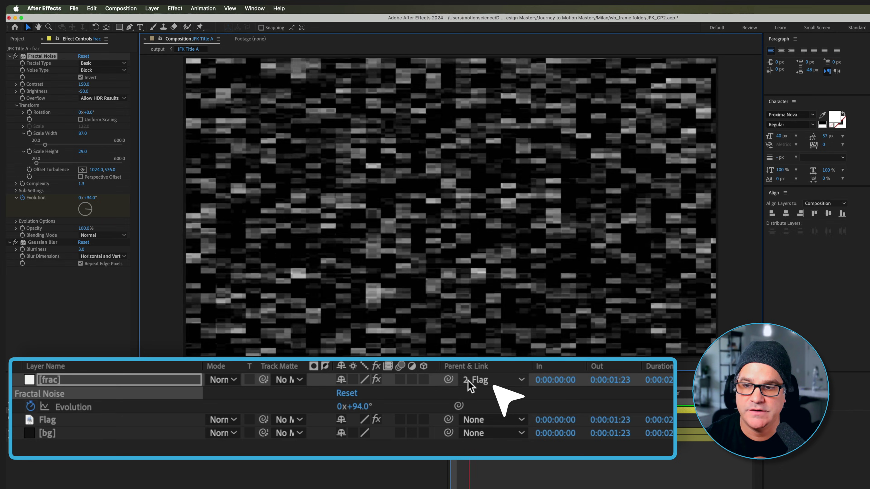
Step: Check the Flag's Scale keyframes (30% to 26.1%), then hide the frac layer
{"action": "left_click", "coordinate": [92, 422]}
{"action": "key", "text": "s"}
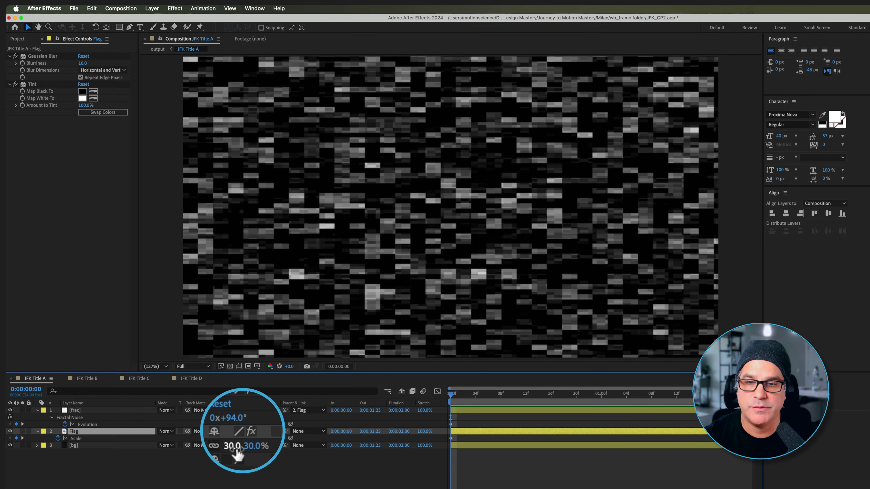
{"action": "left_click", "coordinate": [494, 397]}
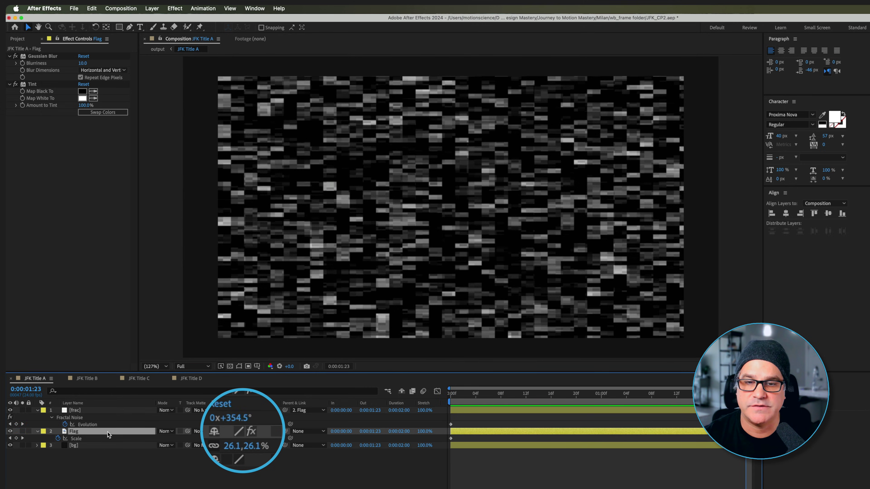
{"action": "key", "text": "Home"}
{"action": "left_click", "coordinate": [10, 410]}
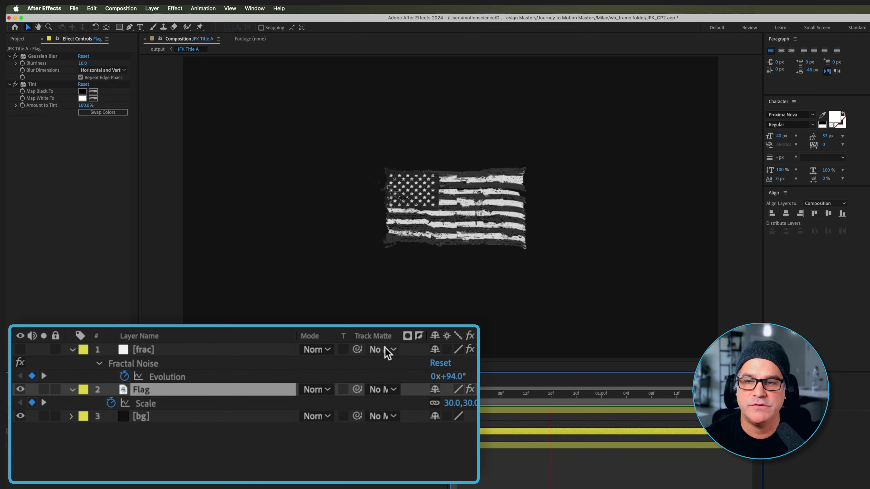
Step: Set the Flag layer's Track Matte to 1. frac
{"action": "left_click", "coordinate": [383, 389]}
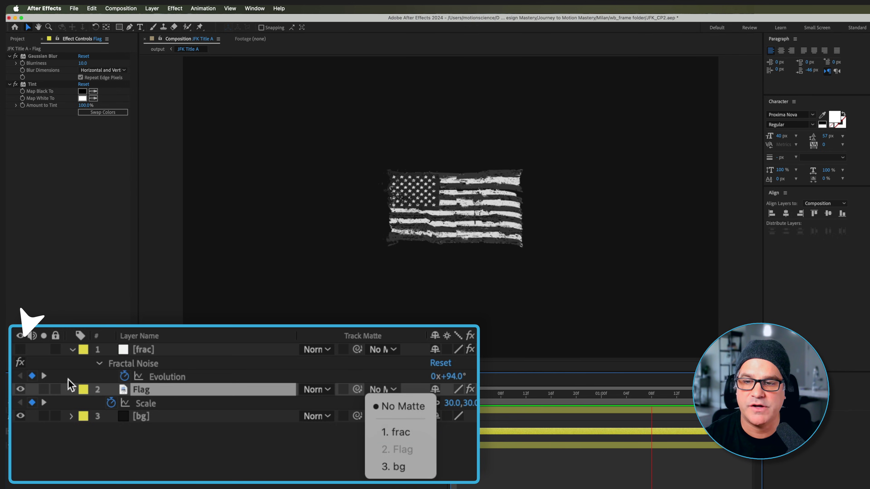
{"action": "left_click", "coordinate": [395, 431]}
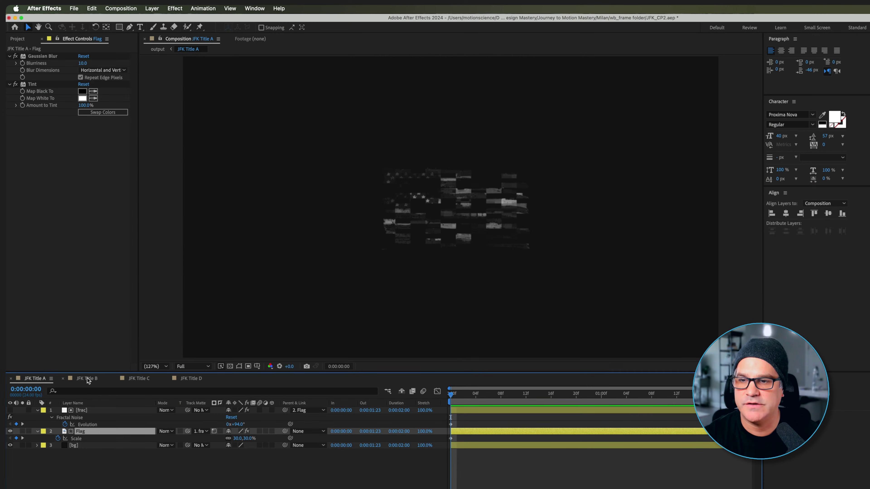
Step: Open JFK Title B and inspect the JFK and DECLASSIFIED words of the title text
{"action": "left_click", "coordinate": [87, 378]}
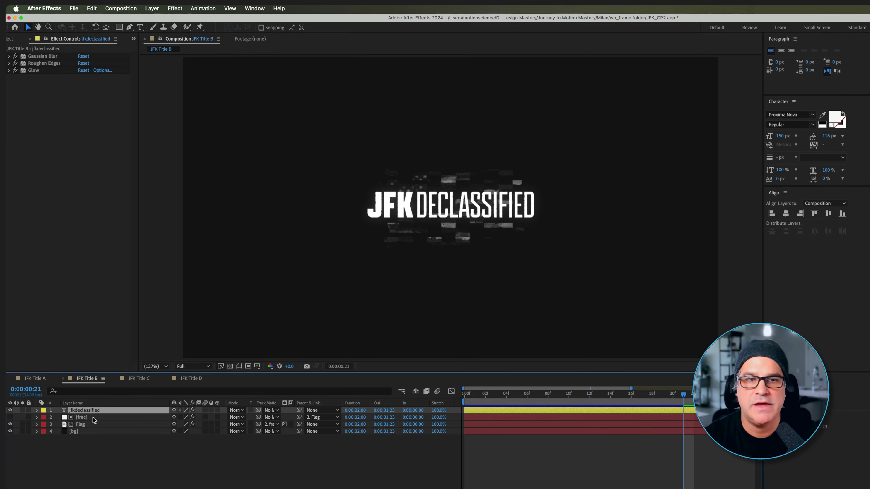
{"action": "double_click", "coordinate": [85, 411]}
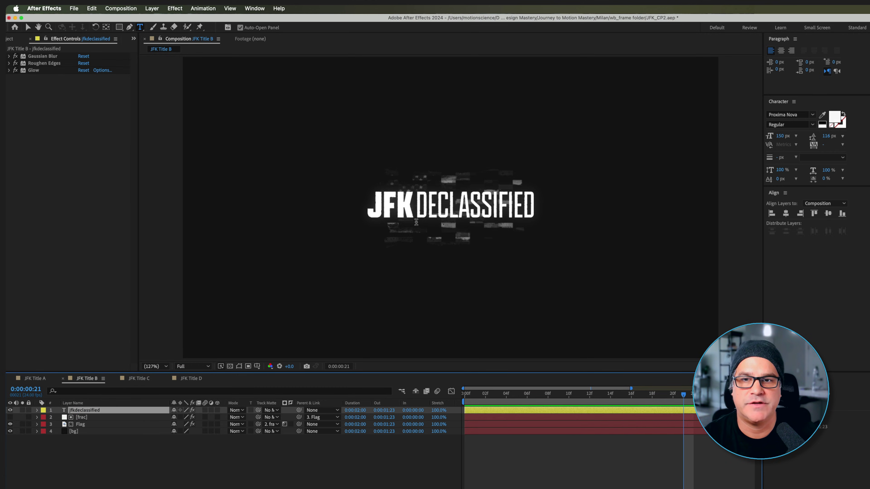
{"action": "left_click_drag", "start_coordinate": [373, 211], "coordinate": [412, 210]}
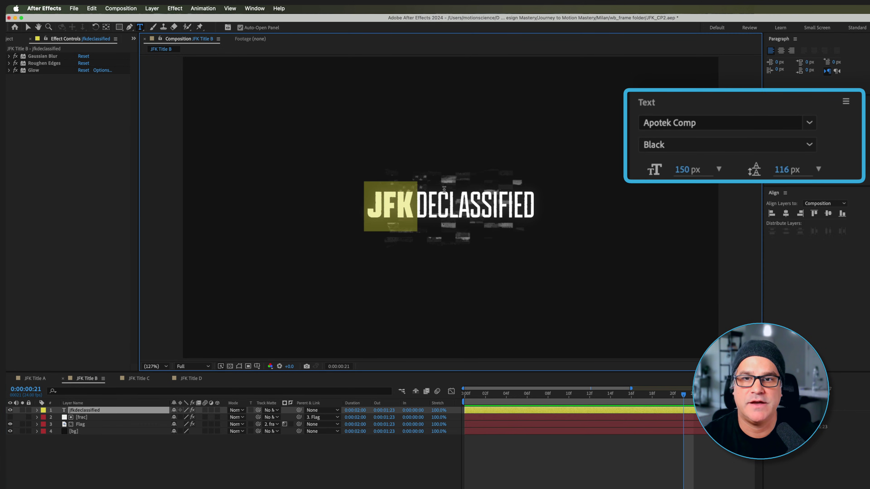
{"action": "left_click_drag", "start_coordinate": [417, 204], "coordinate": [548, 203]}
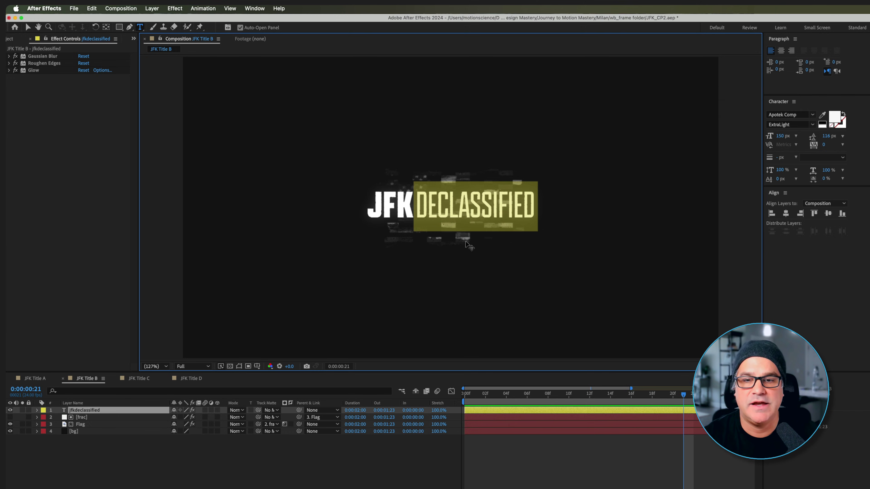
{"action": "left_click", "coordinate": [504, 466]}
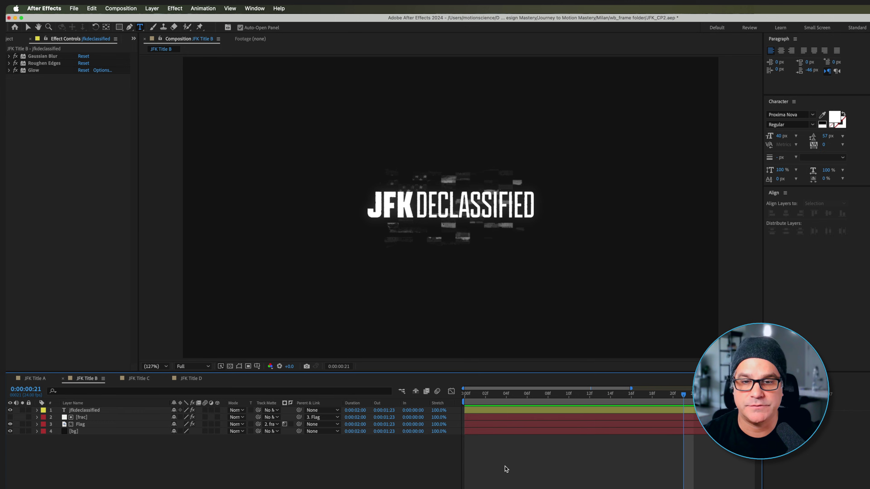
Step: Play the JFK Title B title animation from the start
{"action": "left_click", "coordinate": [485, 399]}
{"action": "left_click", "coordinate": [469, 397]}
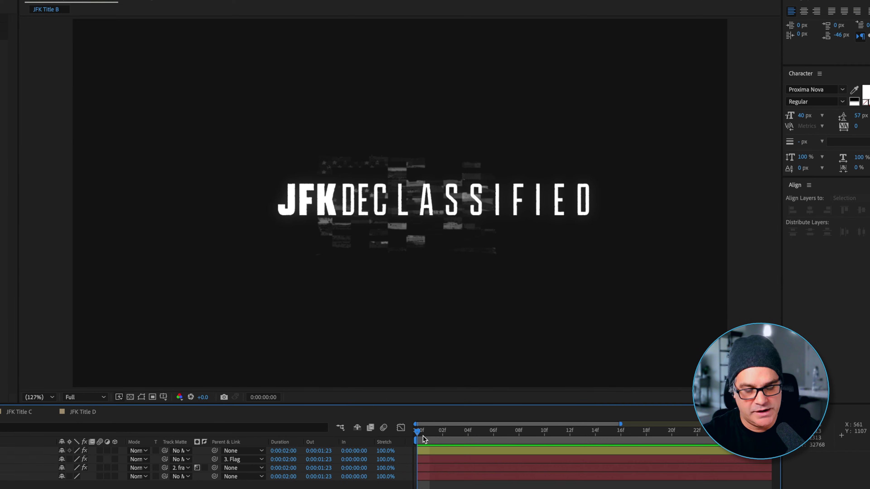
{"action": "key", "text": "space"}
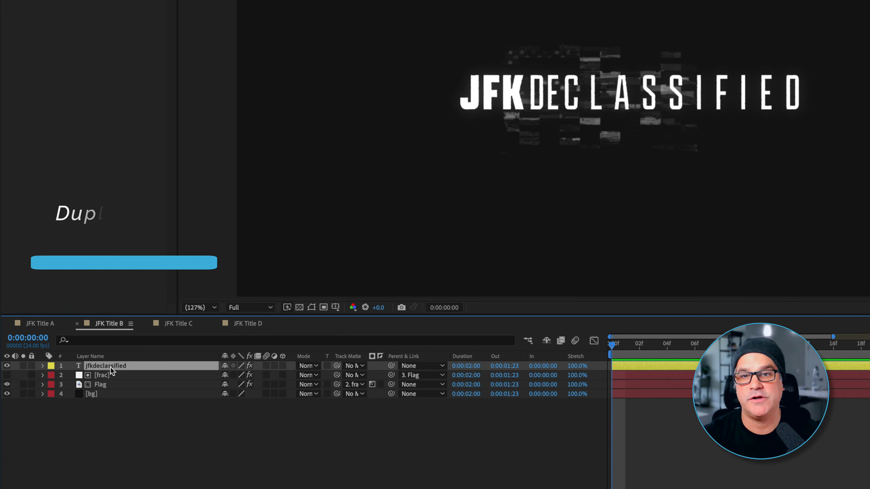
Step: Duplicate jfkdeclassified, hide the original, and delete Animator 1 and 2 from the copy
{"action": "key", "text": "ctrl+d"}
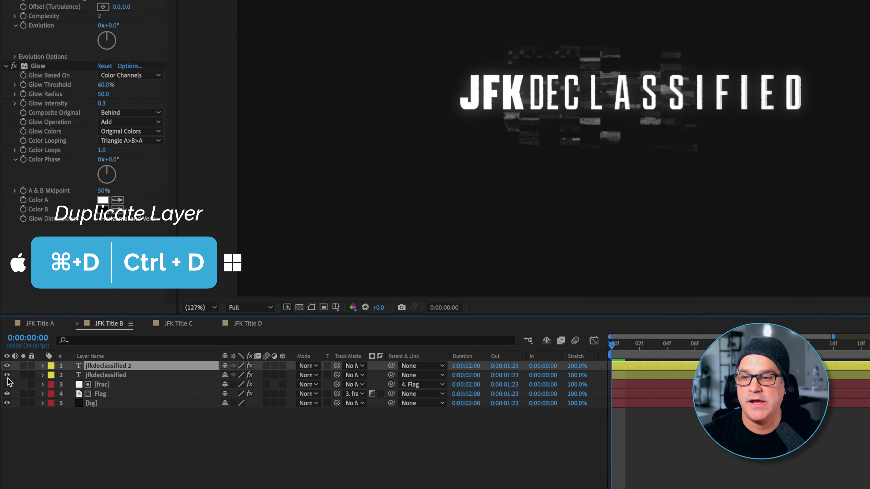
{"action": "left_click", "coordinate": [7, 375]}
{"action": "left_click", "coordinate": [43, 365]}
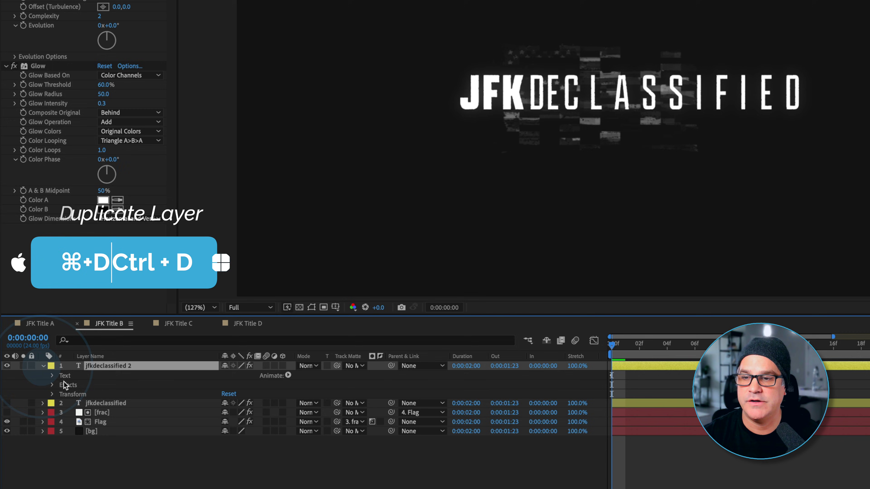
{"action": "left_click", "coordinate": [52, 375]}
{"action": "left_click", "coordinate": [83, 414]}
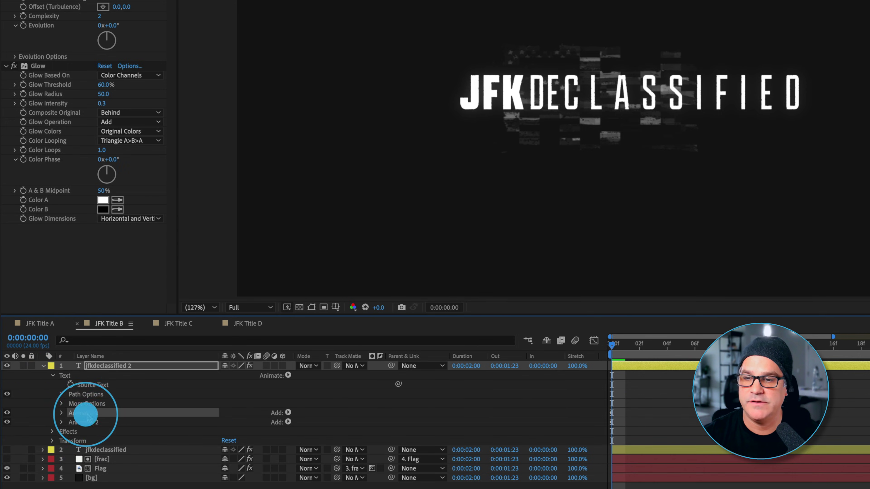
{"action": "left_click", "coordinate": [85, 423], "text": "shift"}
{"action": "key", "text": "BackSpace"}
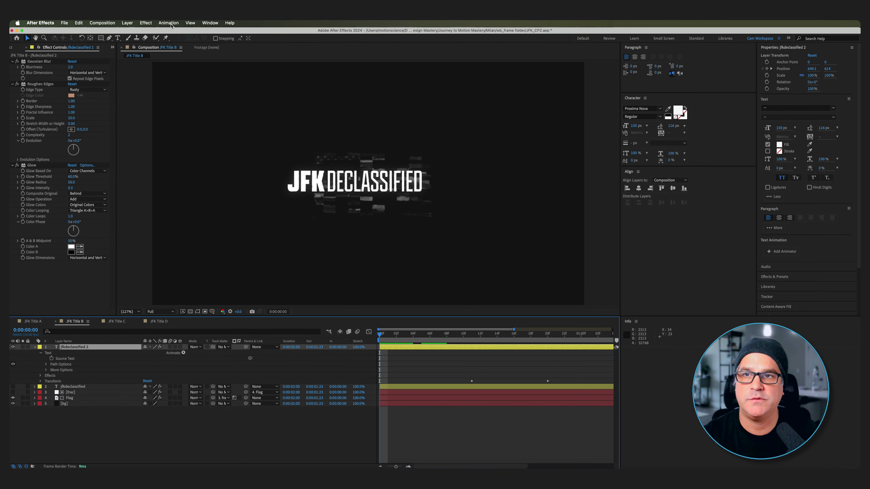
Step: Apply the Text > Tracking > Spasm.ffx preset to the title copy and preview it
{"action": "left_click", "coordinate": [169, 22]}
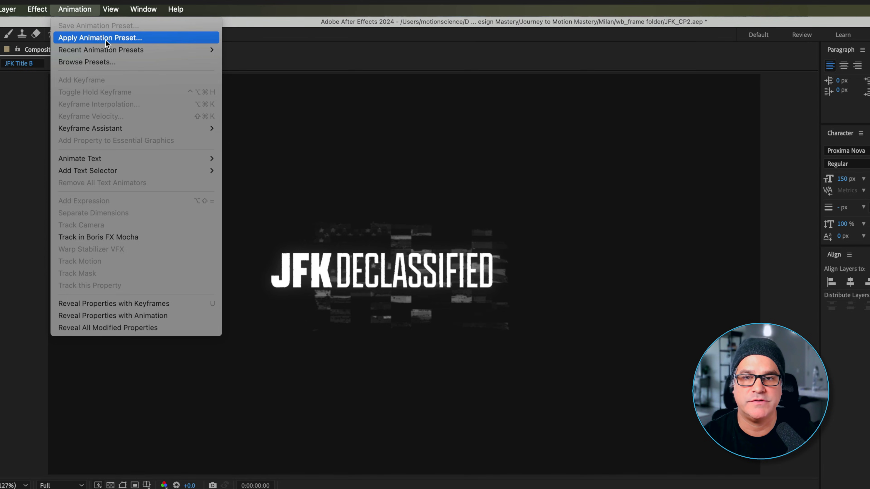
{"action": "left_click", "coordinate": [105, 40]}
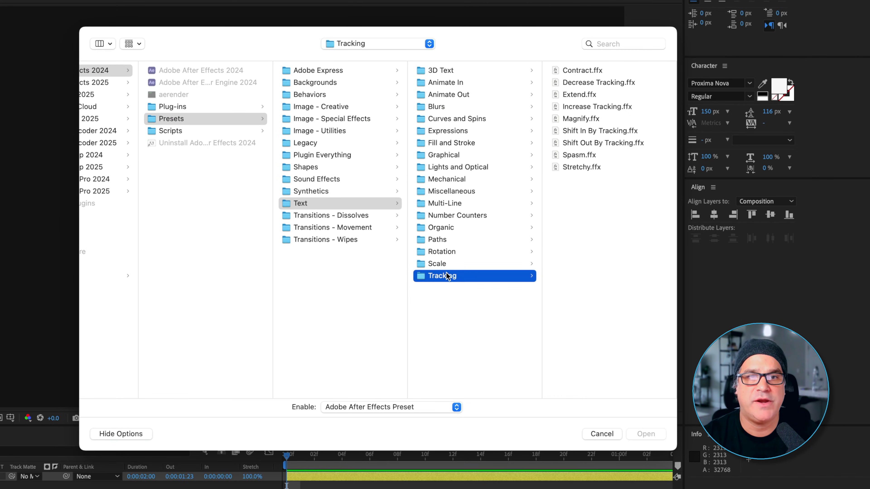
{"action": "left_click", "coordinate": [446, 276]}
{"action": "left_click", "coordinate": [581, 155]}
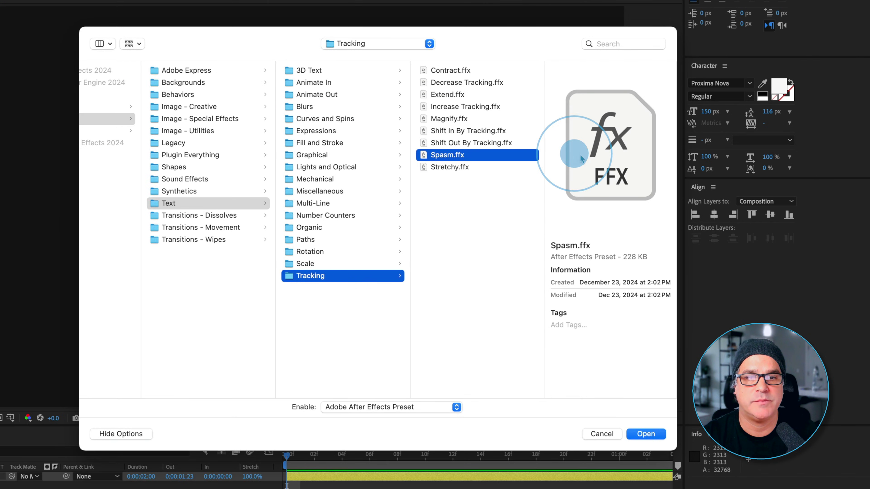
{"action": "left_click", "coordinate": [645, 434]}
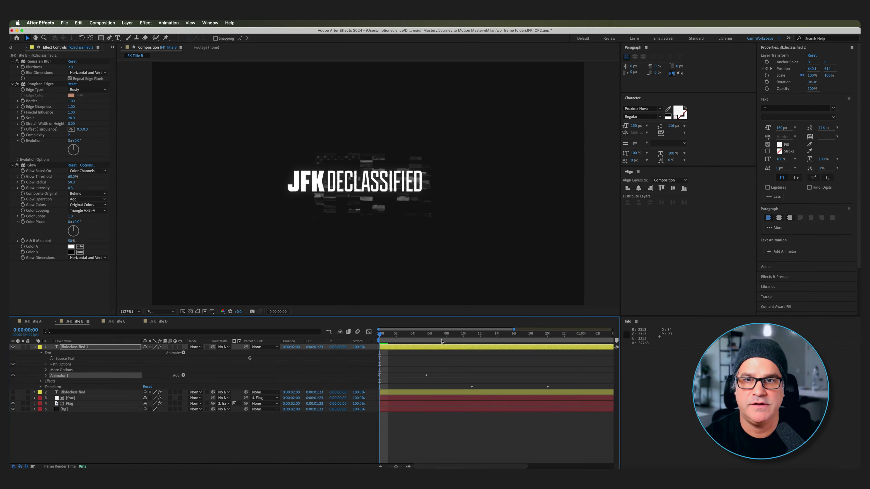
{"action": "key", "text": "space"}
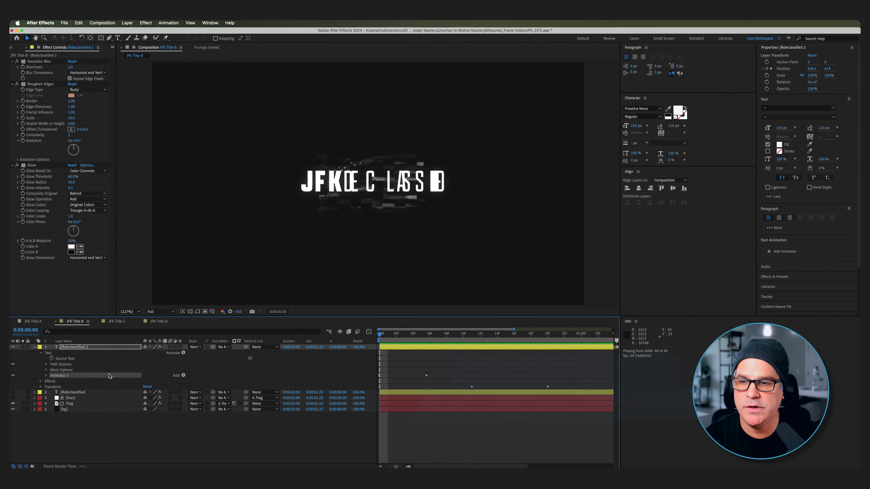
{"action": "key", "text": "space"}
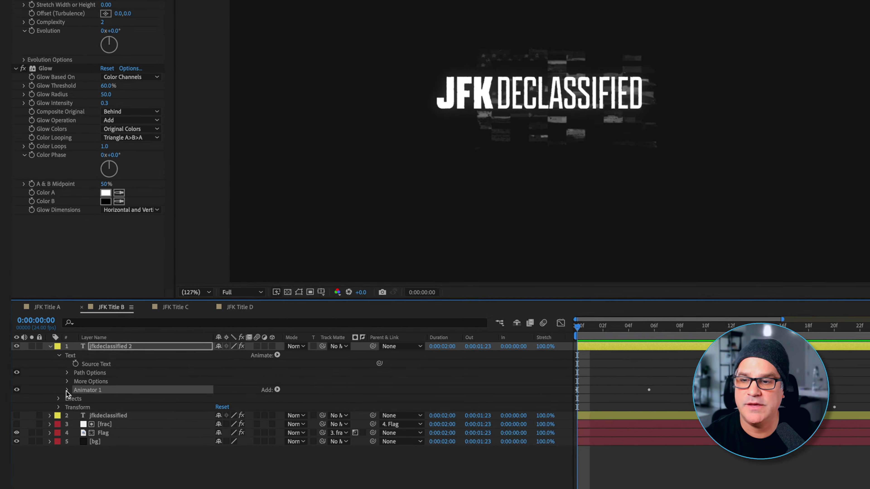
Step: Inspect its Wiggly Selector, add a Tracking animator, then delete the jfkdeclassified 2 copy
{"action": "left_click", "coordinate": [67, 390]}
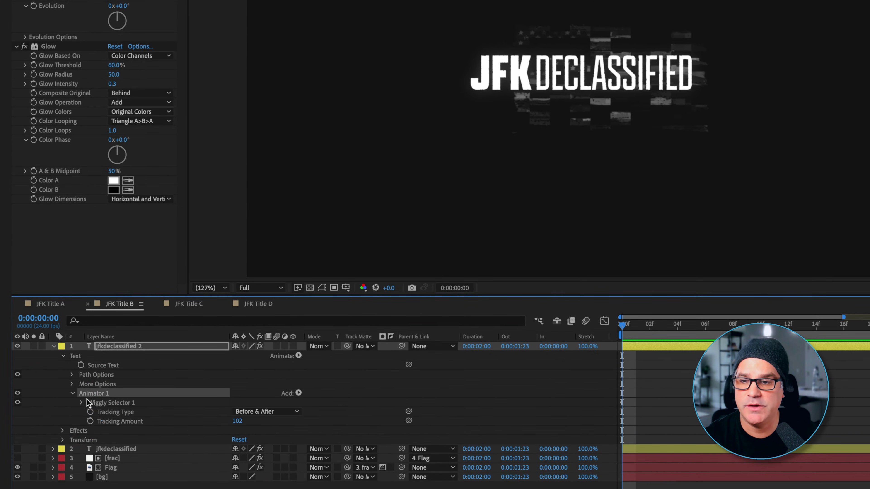
{"action": "left_click", "coordinate": [107, 404]}
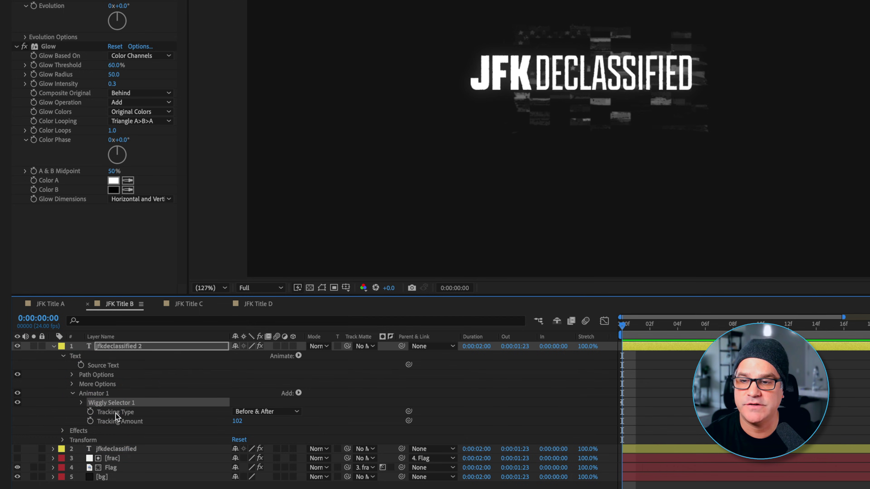
{"action": "left_click", "coordinate": [72, 394]}
{"action": "left_click", "coordinate": [128, 347]}
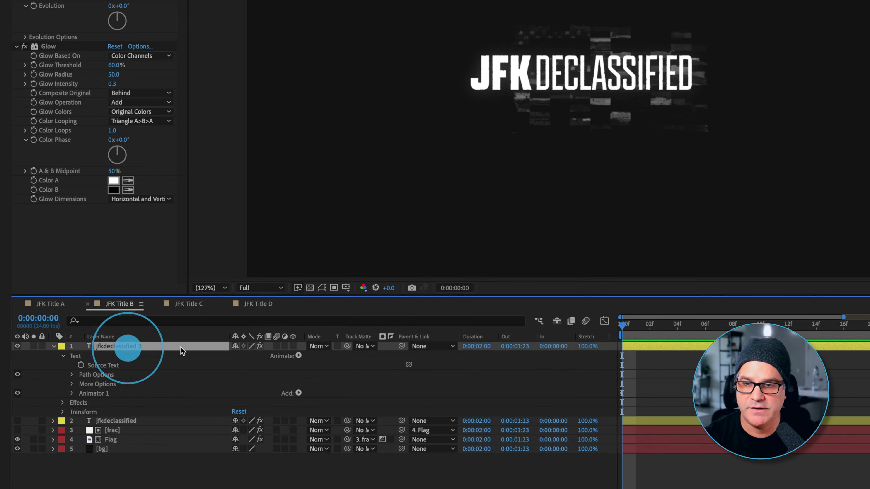
{"action": "left_click", "coordinate": [295, 355]}
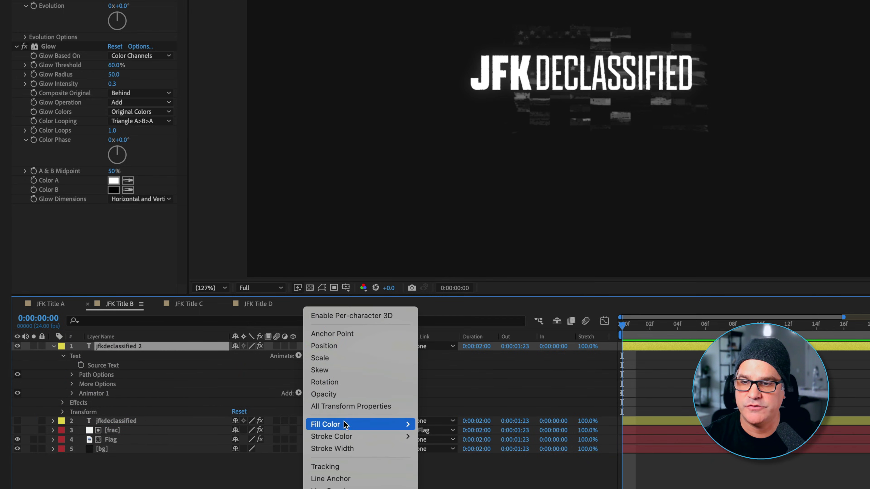
{"action": "left_click", "coordinate": [343, 469]}
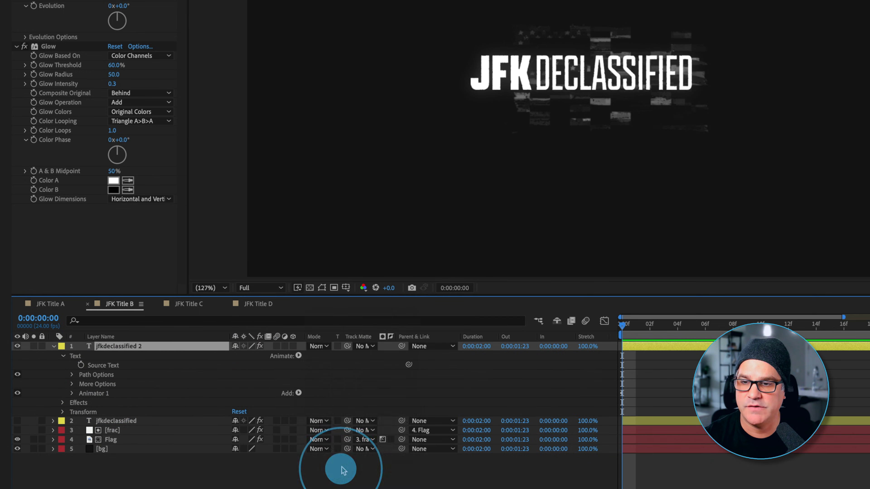
{"action": "left_click", "coordinate": [100, 399]}
{"action": "left_click", "coordinate": [101, 404]}
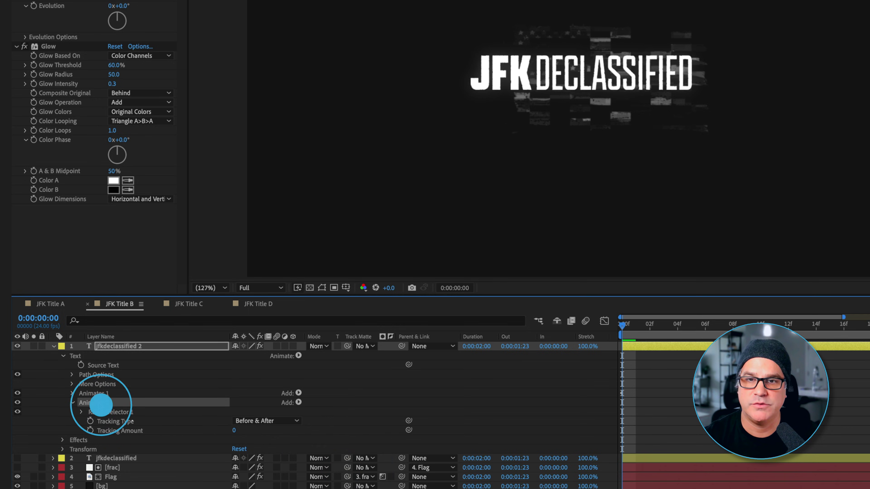
{"action": "left_click", "coordinate": [128, 347]}
{"action": "key", "text": "BackSpace"}
Step: Show the original jfkdeclassified title and check its Max and Min Amount keyframes
{"action": "left_click", "coordinate": [69, 348]}
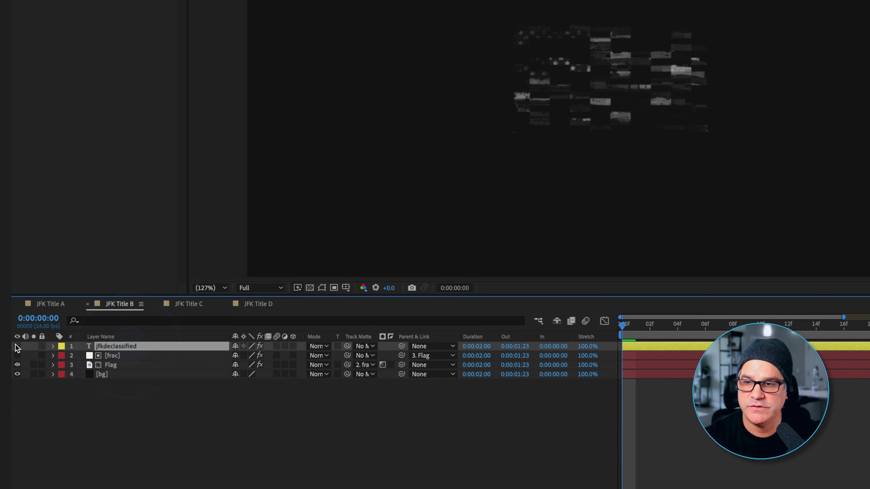
{"action": "left_click", "coordinate": [18, 346]}
{"action": "left_click", "coordinate": [53, 346]}
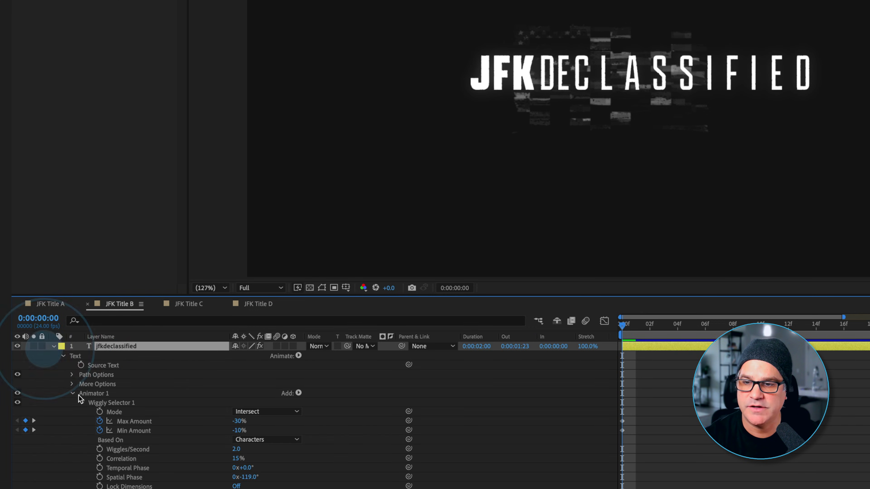
{"action": "left_click", "coordinate": [134, 421]}
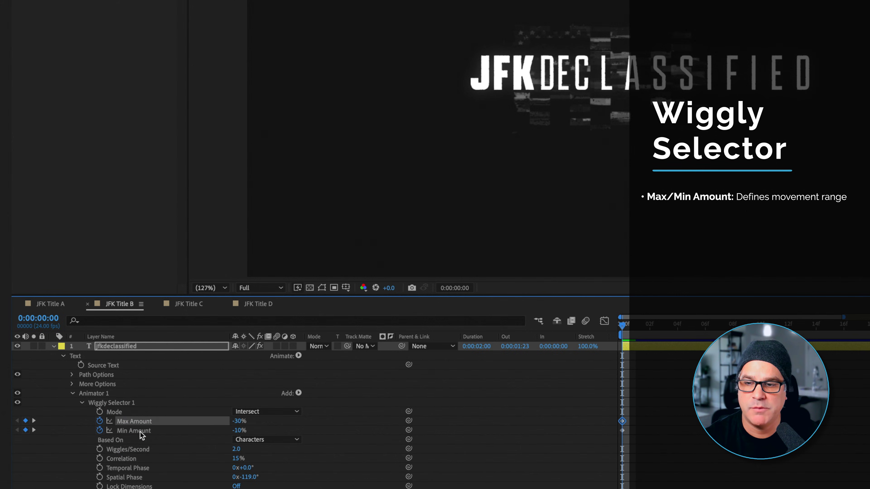
{"action": "left_click", "coordinate": [140, 431]}
Step: Review the Spatial Phase and Tracking Type settings, then Animator 2's 30% Offset range selector
{"action": "scroll", "coordinate": [140, 432], "scroll_direction": "down", "scroll_amount": 1}
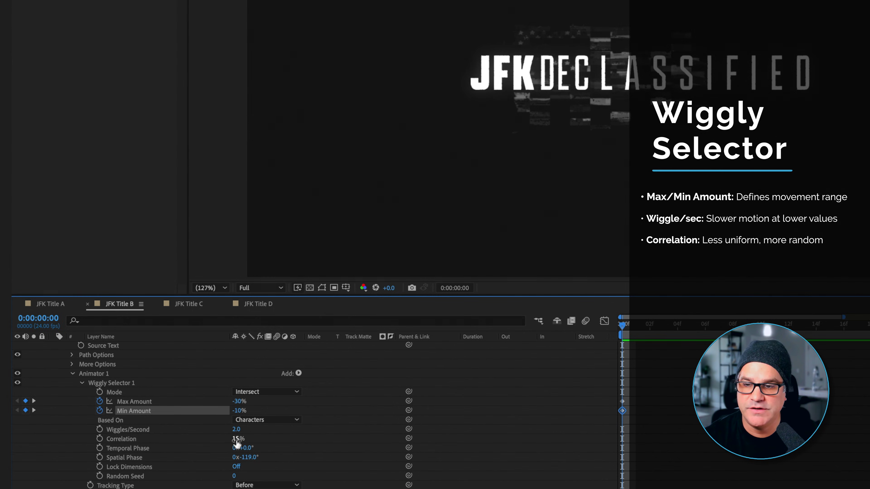
{"action": "scroll", "coordinate": [273, 439], "scroll_direction": "down", "scroll_amount": 2}
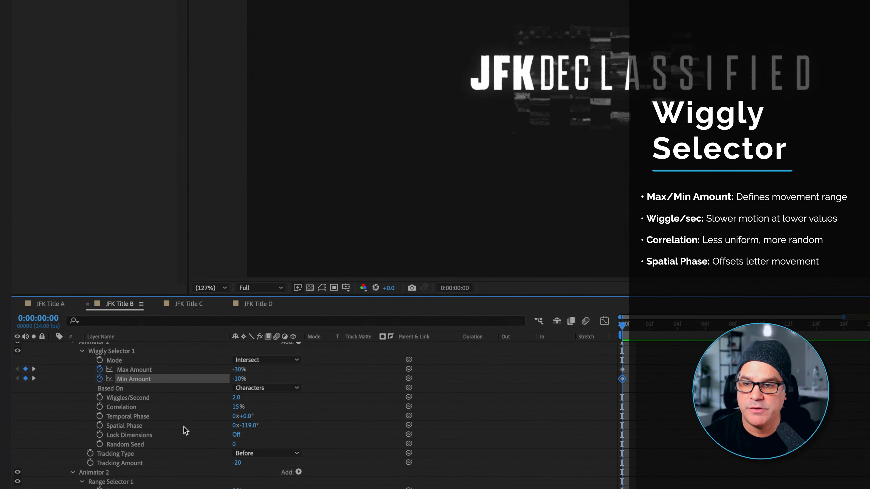
{"action": "left_click", "coordinate": [118, 426]}
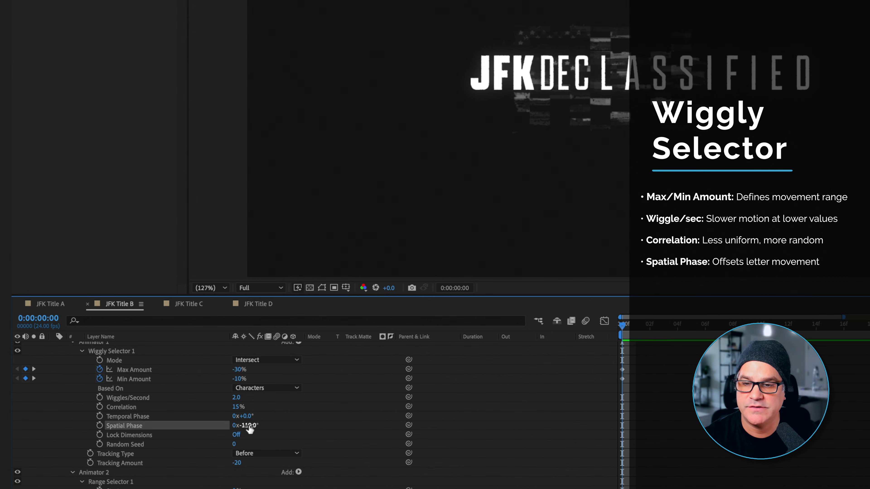
{"action": "scroll", "coordinate": [274, 430], "scroll_direction": "down", "scroll_amount": 3}
{"action": "left_click", "coordinate": [120, 427]}
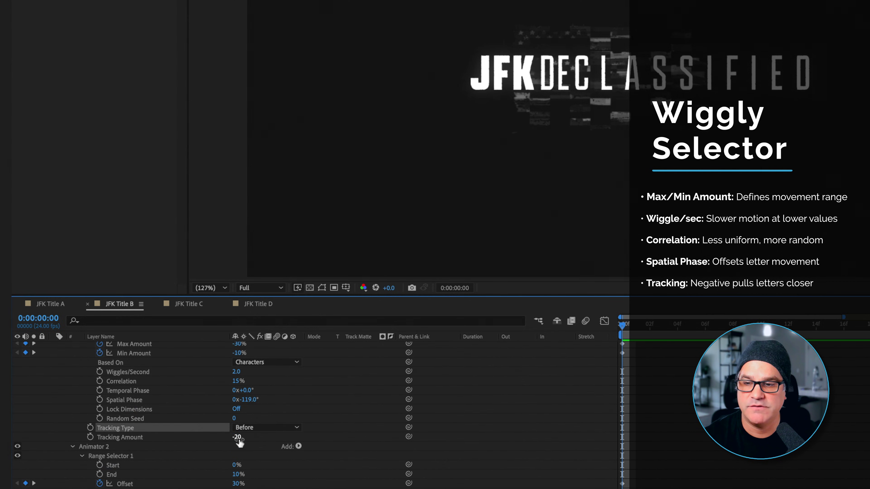
{"action": "scroll", "coordinate": [239, 442], "scroll_direction": "down", "scroll_amount": 2}
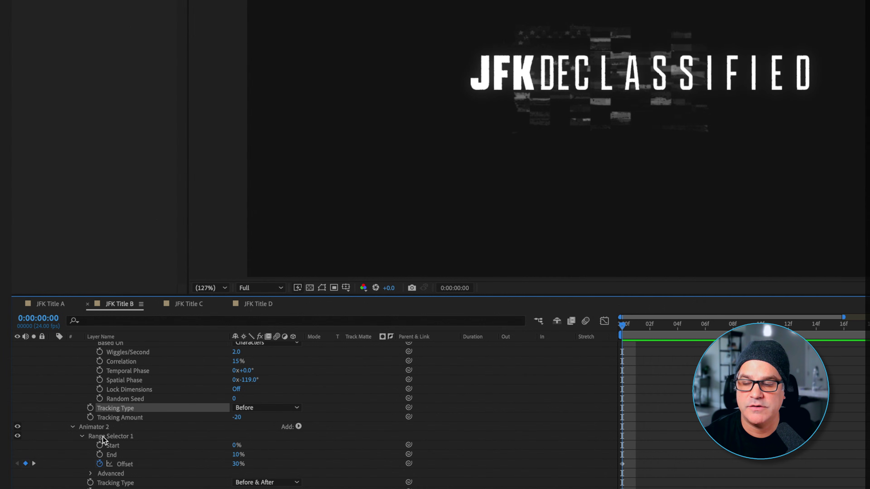
{"action": "left_click", "coordinate": [103, 427]}
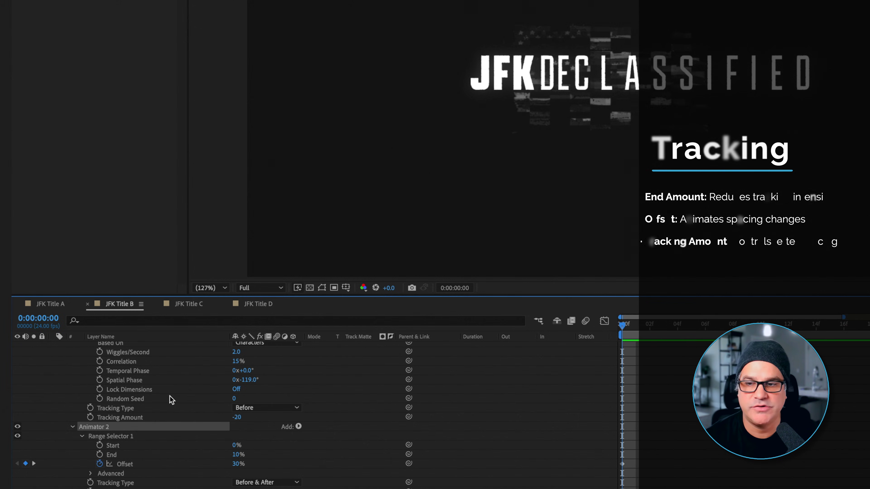
{"action": "scroll", "coordinate": [171, 398], "scroll_direction": "up", "scroll_amount": 4}
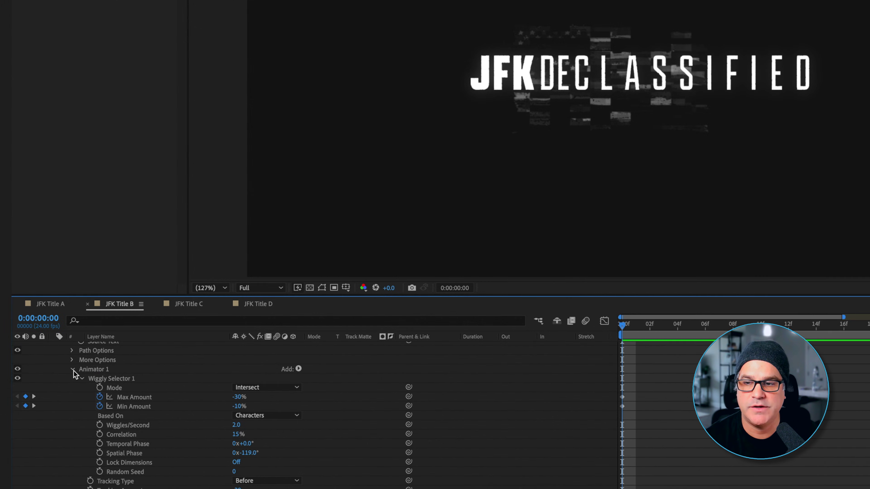
{"action": "left_click", "coordinate": [76, 370]}
{"action": "key", "text": "ctrl+d"}
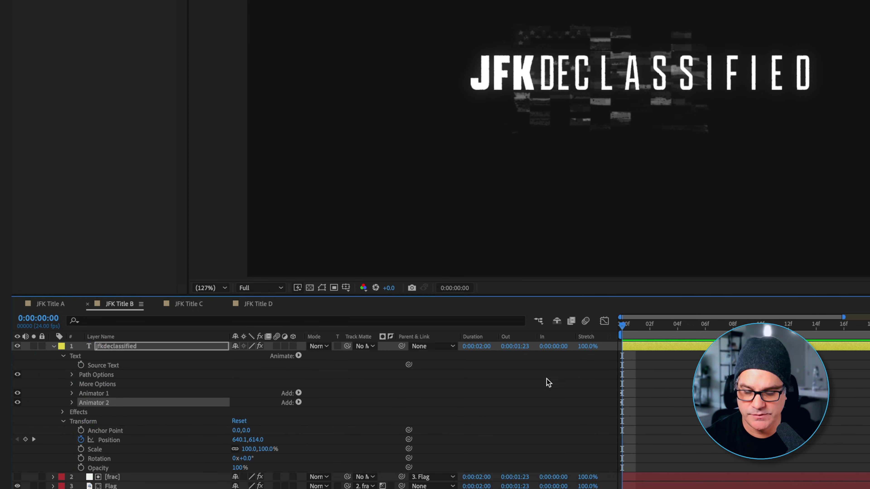
{"action": "key", "text": "u"}
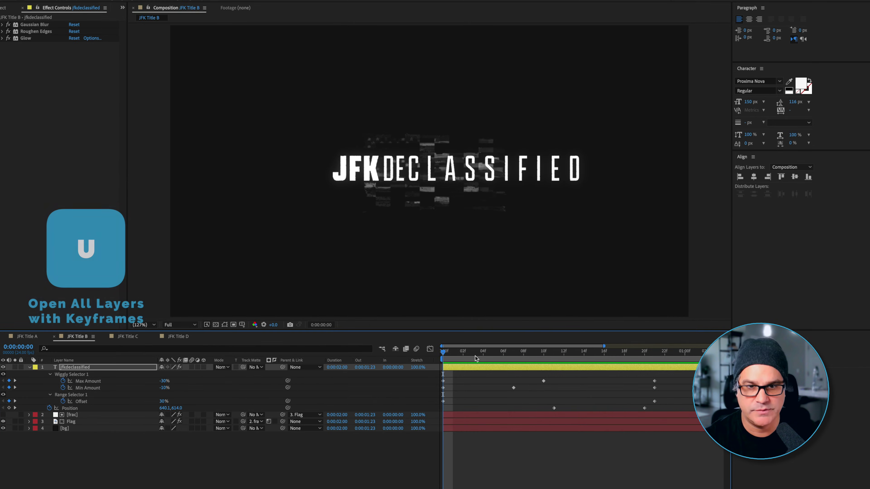
{"action": "left_click", "coordinate": [553, 354]}
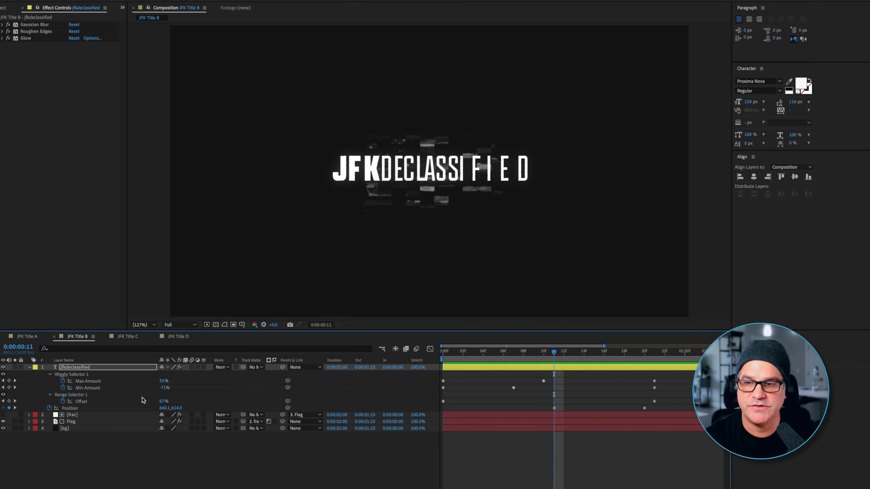
{"action": "left_click", "coordinate": [71, 408]}
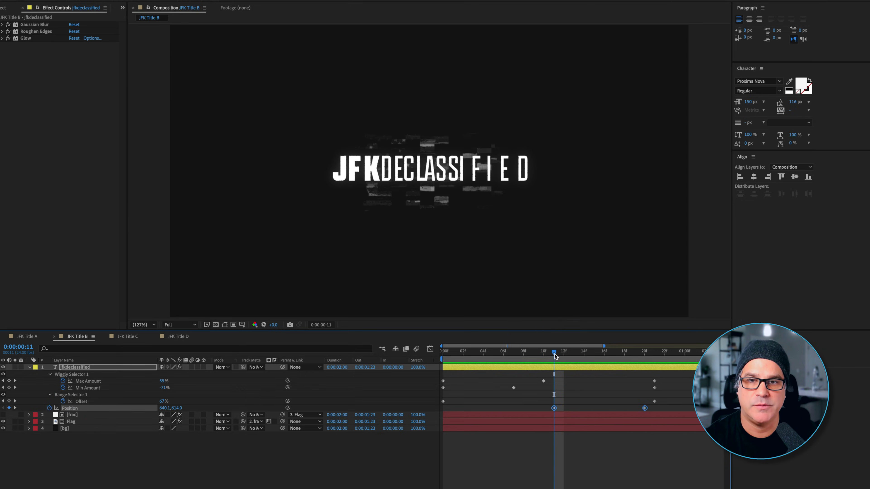
{"action": "mouse_move", "coordinate": [554, 354]}
{"action": "left_mouse_down"}
{"action": "mouse_move", "coordinate": [650, 357]}
{"action": "mouse_move", "coordinate": [543, 357]}
{"action": "left_mouse_up"}
{"action": "key", "text": "space"}
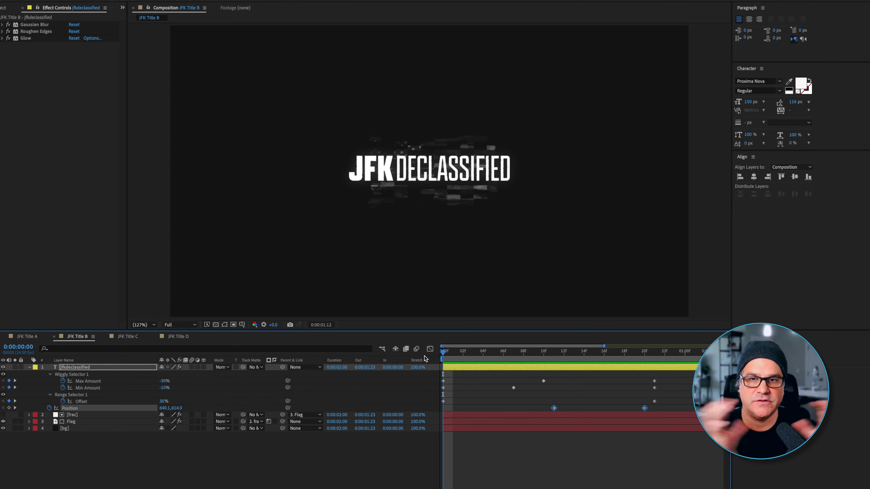
{"action": "key", "text": "space"}
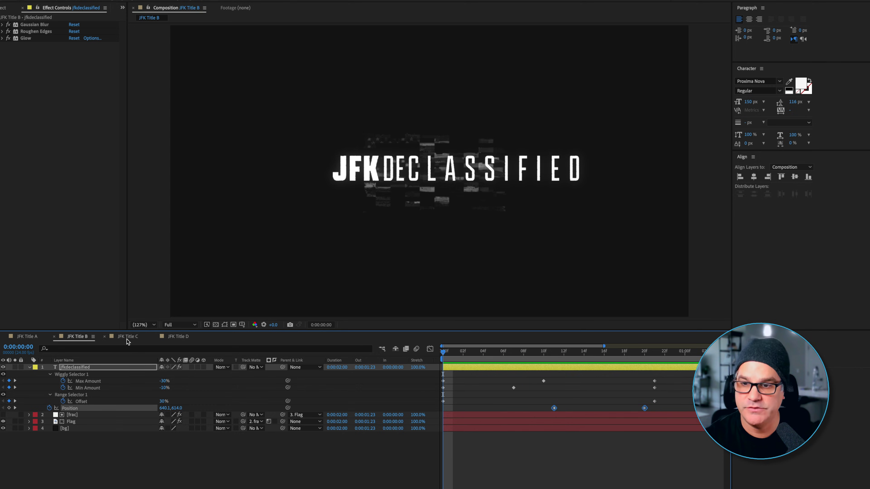
Step: In JFK Title C, select the Posterize layer's 12 fps Posterize Time and preview it
{"action": "left_click", "coordinate": [126, 339]}
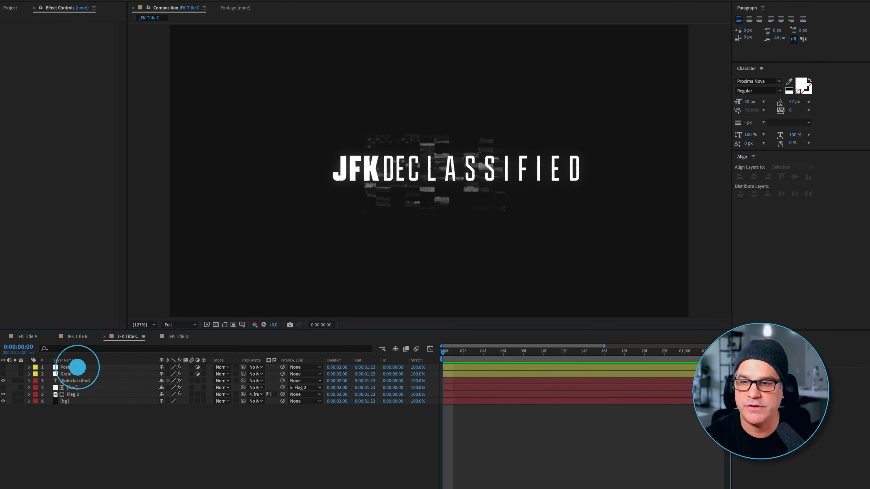
{"action": "left_click", "coordinate": [78, 367]}
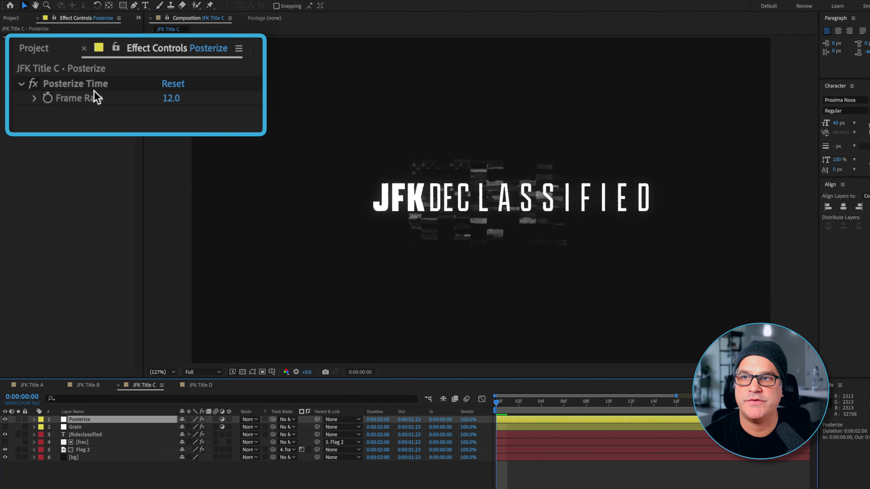
{"action": "left_click", "coordinate": [97, 83]}
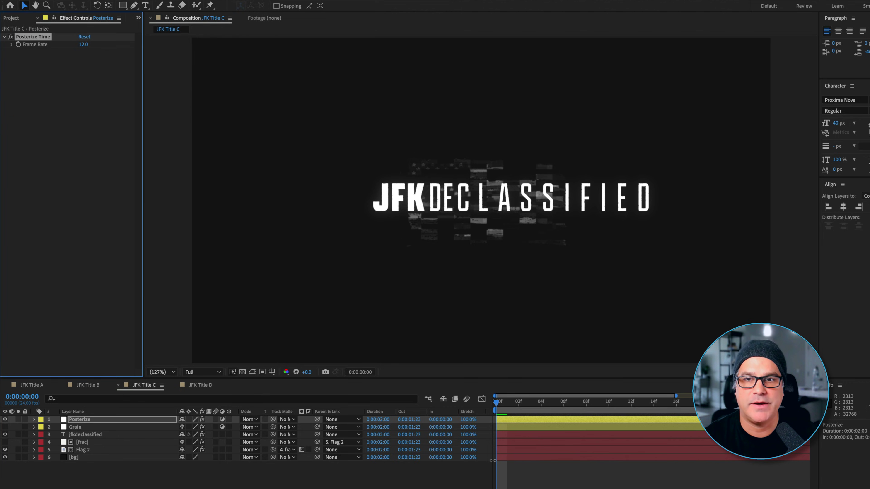
{"action": "key", "text": "space"}
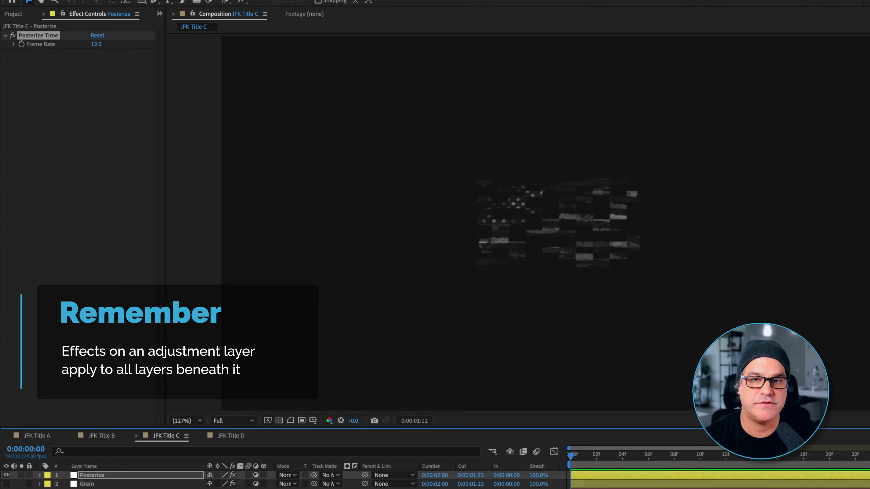
{"action": "left_click", "coordinate": [8, 477]}
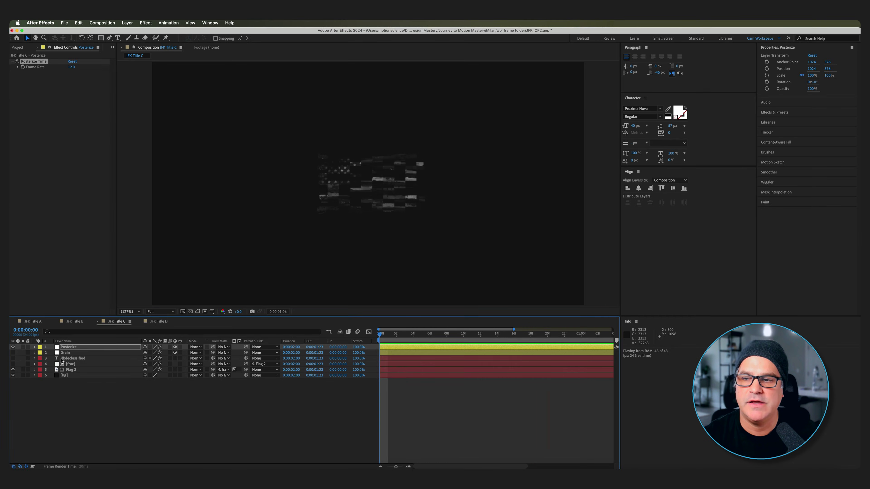
Step: Turn the jfkdeclassified title back on and toggle the Grain layer's visibility
{"action": "left_click", "coordinate": [65, 358]}
{"action": "left_click", "coordinate": [13, 358]}
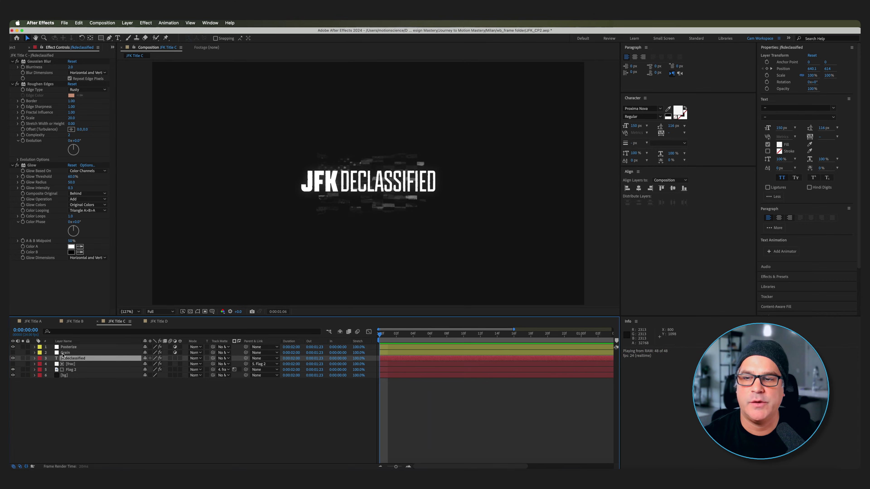
{"action": "left_click", "coordinate": [67, 352]}
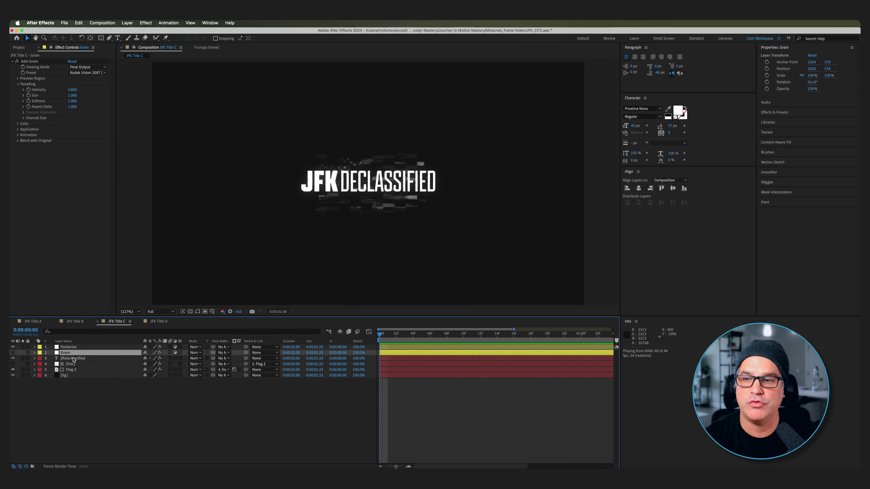
{"action": "left_click", "coordinate": [13, 353]}
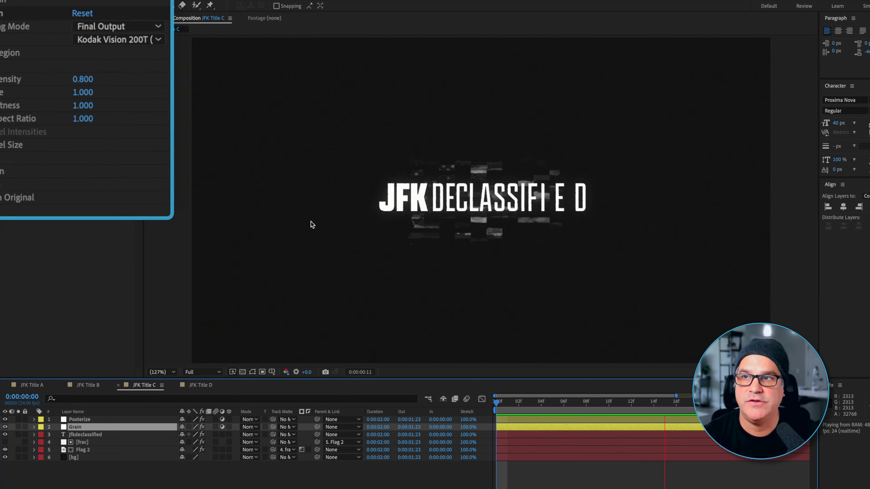
Step: Check the Add Grain presets and keep Kodak Vision 200T at Intensity 0.800
{"action": "left_click", "coordinate": [61, 41]}
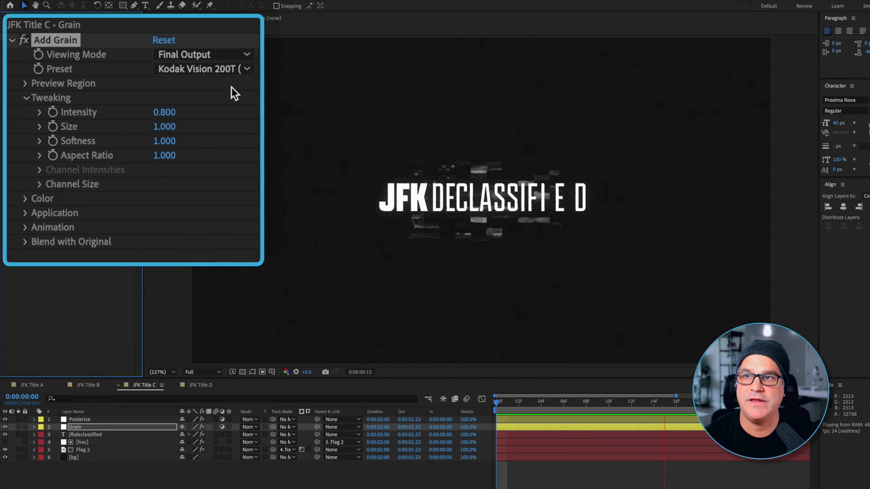
{"action": "left_click", "coordinate": [104, 51]}
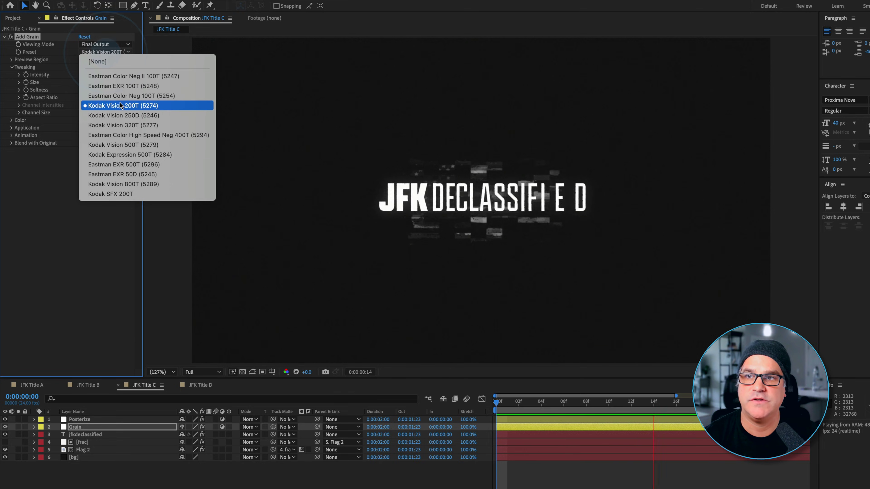
{"action": "left_click", "coordinate": [47, 202]}
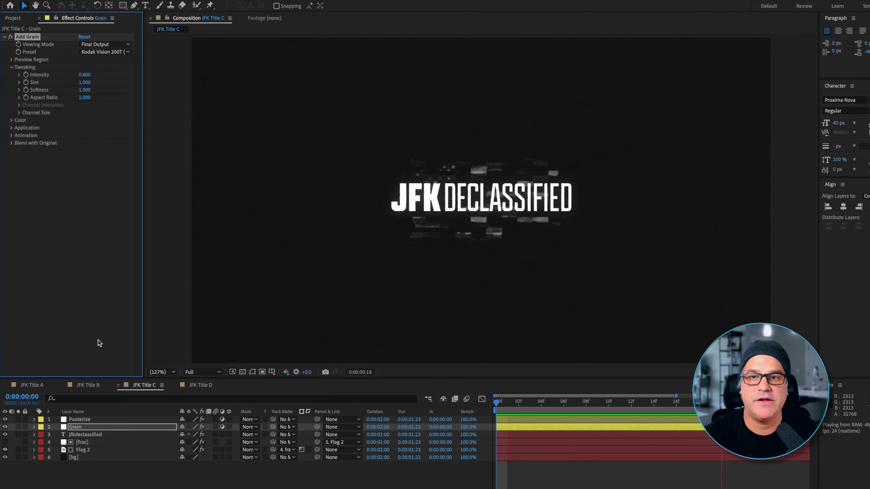
Step: In JFK Title D, select the Venetian layer's Venetian Blinds effect and switch the layer on
{"action": "left_click", "coordinate": [199, 385]}
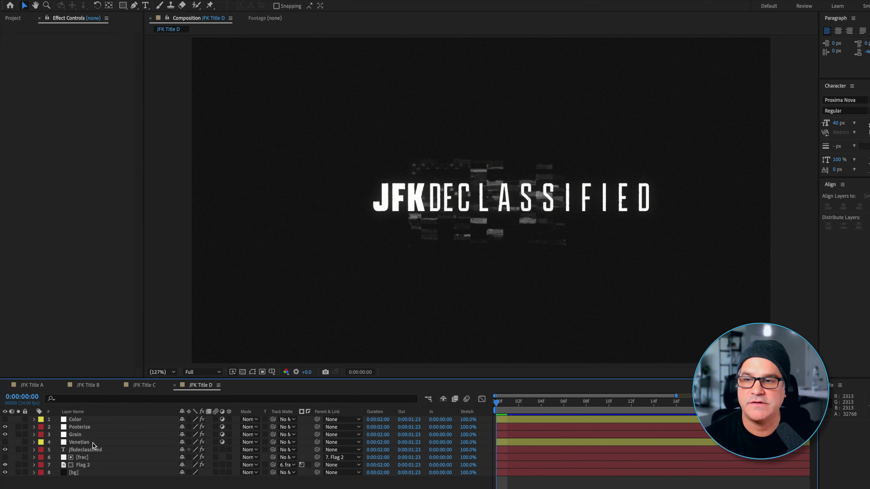
{"action": "left_click", "coordinate": [78, 443]}
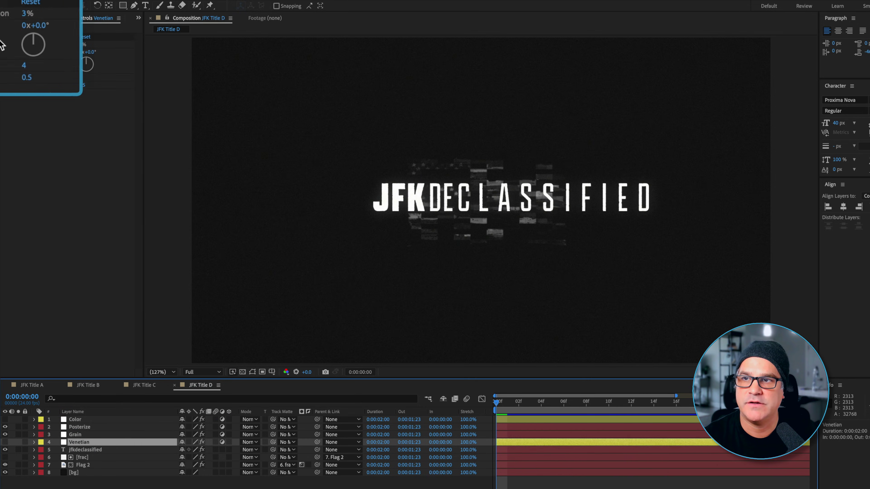
{"action": "left_click", "coordinate": [41, 37]}
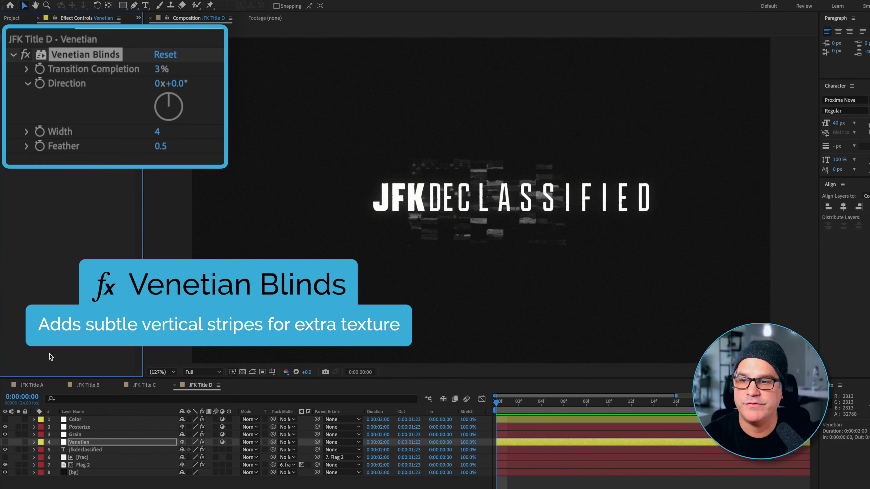
{"action": "left_click", "coordinate": [5, 442]}
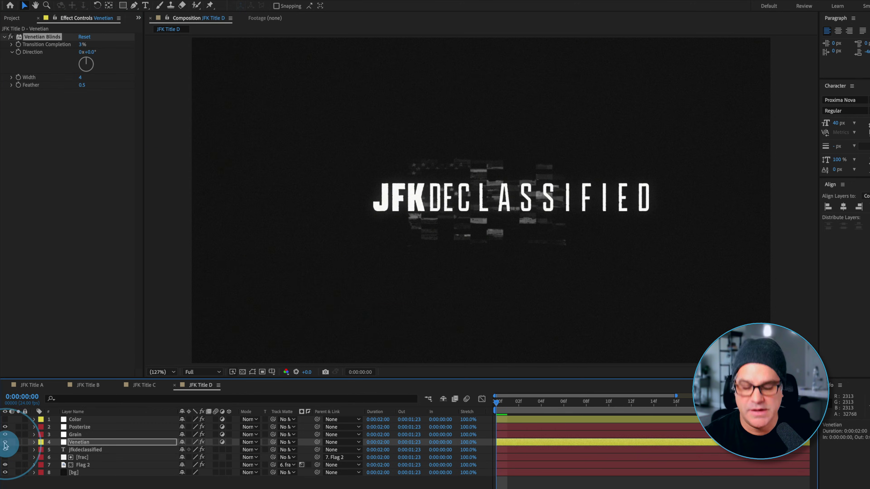
Step: Zoom to 400% on the title's start and toggle the Venetian stripes to compare
{"action": "key", "text": "period"}
{"action": "key", "text": "period"}
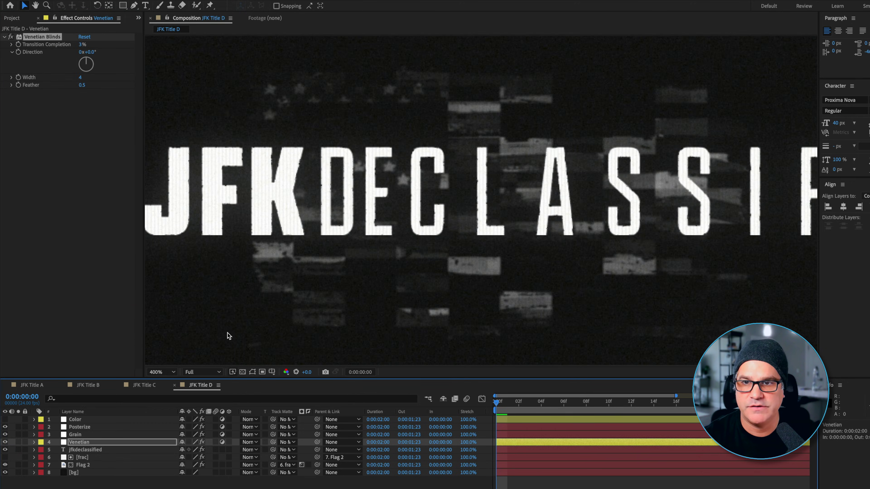
{"action": "left_click_drag", "start_coordinate": [287, 272], "coordinate": [515, 274]}
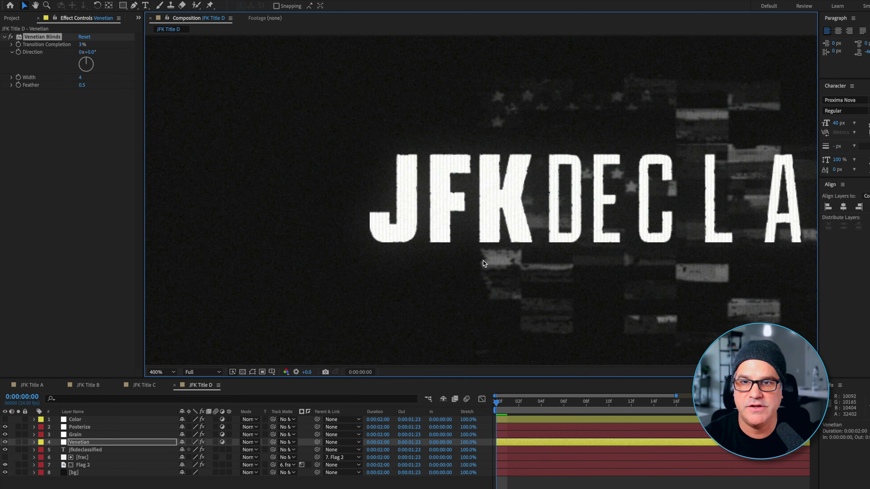
{"action": "left_click", "coordinate": [5, 442]}
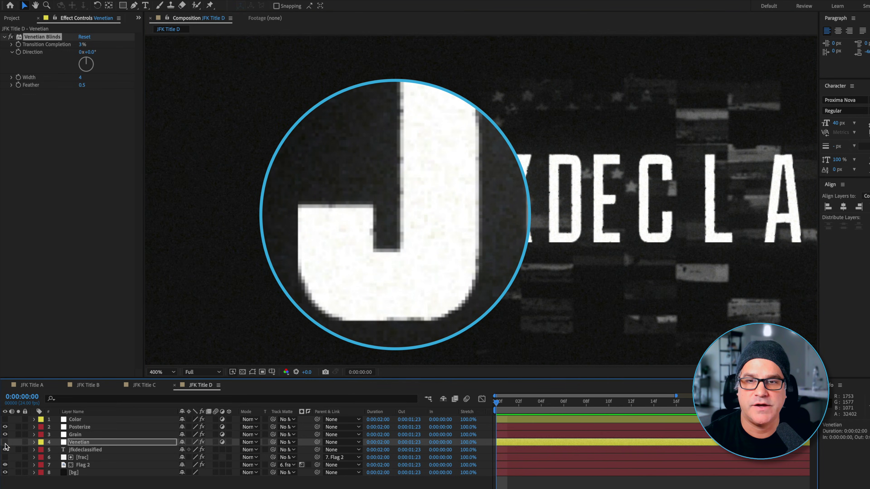
{"action": "left_click", "coordinate": [5, 442]}
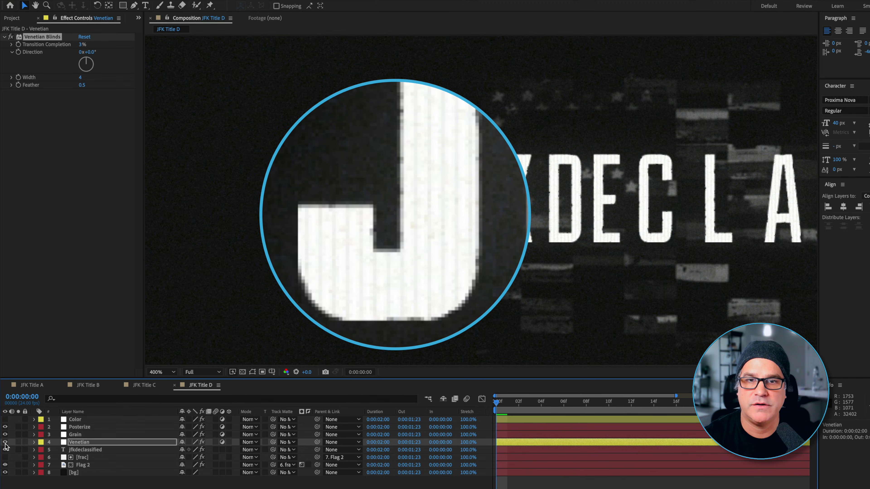
{"action": "left_click", "coordinate": [5, 442]}
{"action": "left_click", "coordinate": [5, 442]}
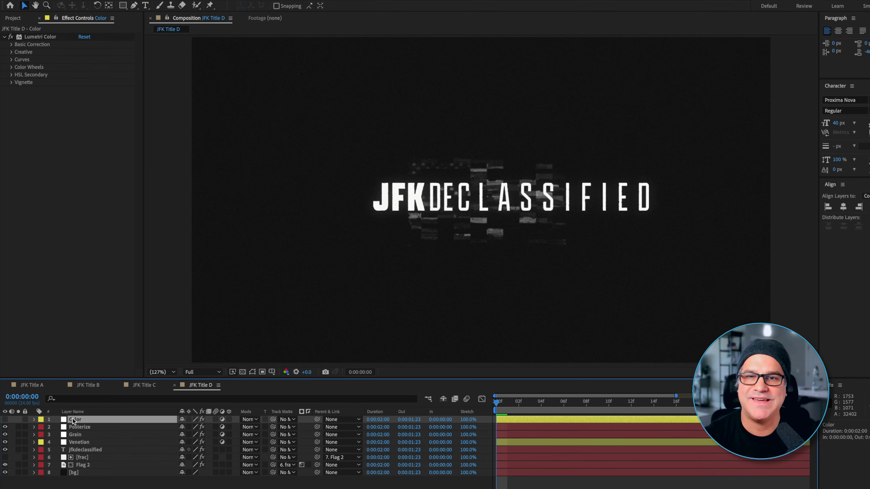
Step: Turn on the Color layer's Lumetri grade, compare it ungraded, and open the Creative Look list
{"action": "left_click", "coordinate": [5, 420]}
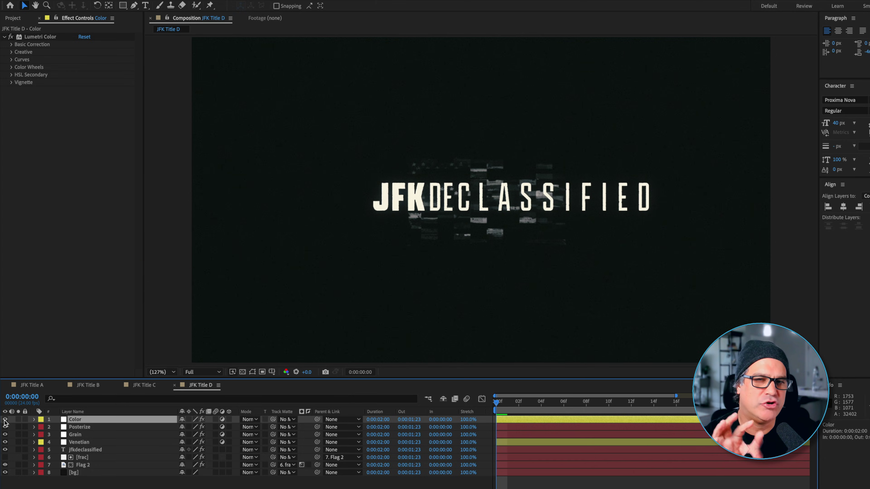
{"action": "left_click", "coordinate": [5, 420]}
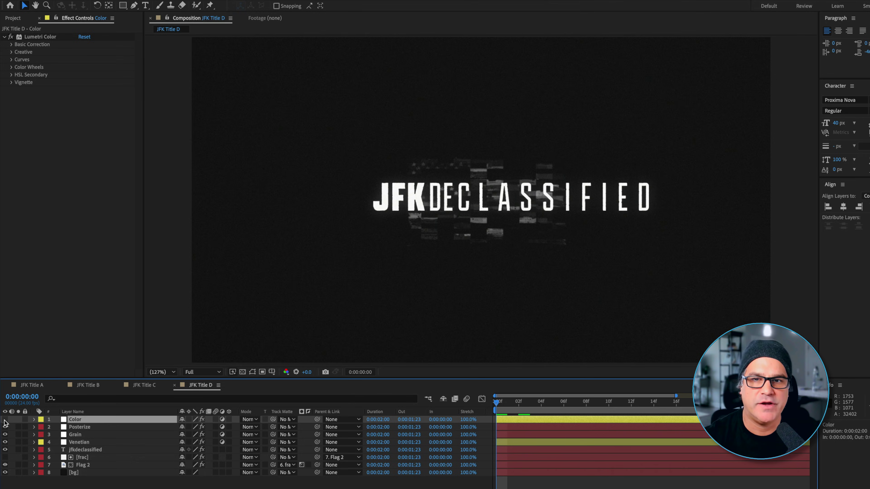
{"action": "left_click", "coordinate": [5, 420]}
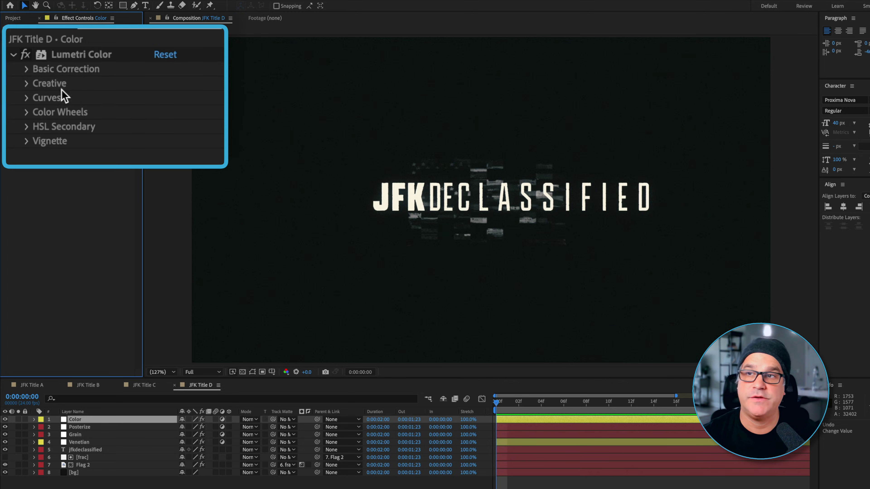
{"action": "left_click", "coordinate": [26, 84]}
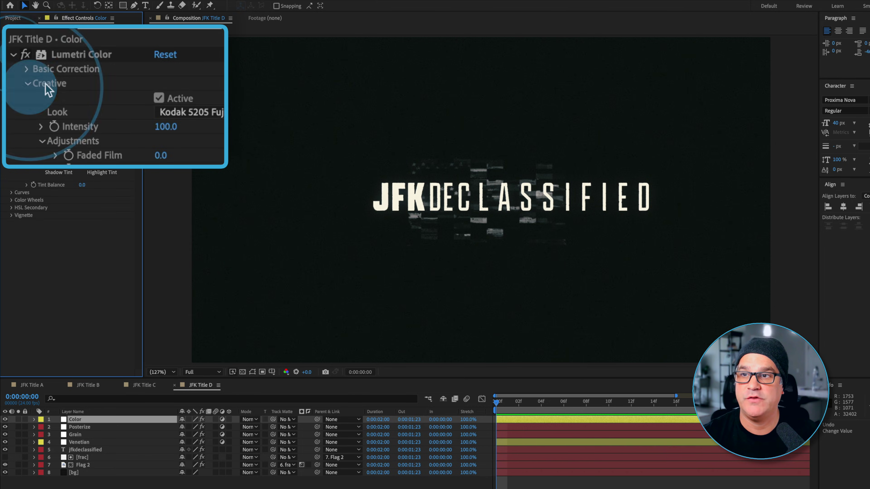
{"action": "left_click", "coordinate": [102, 67]}
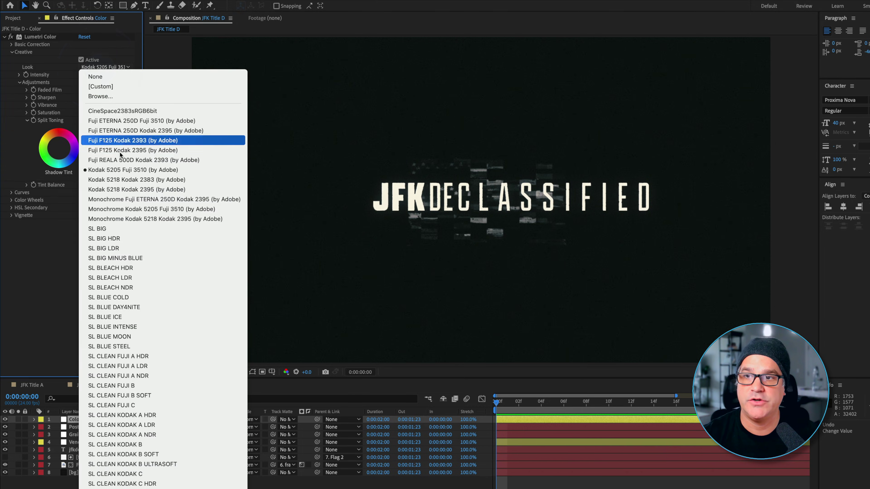